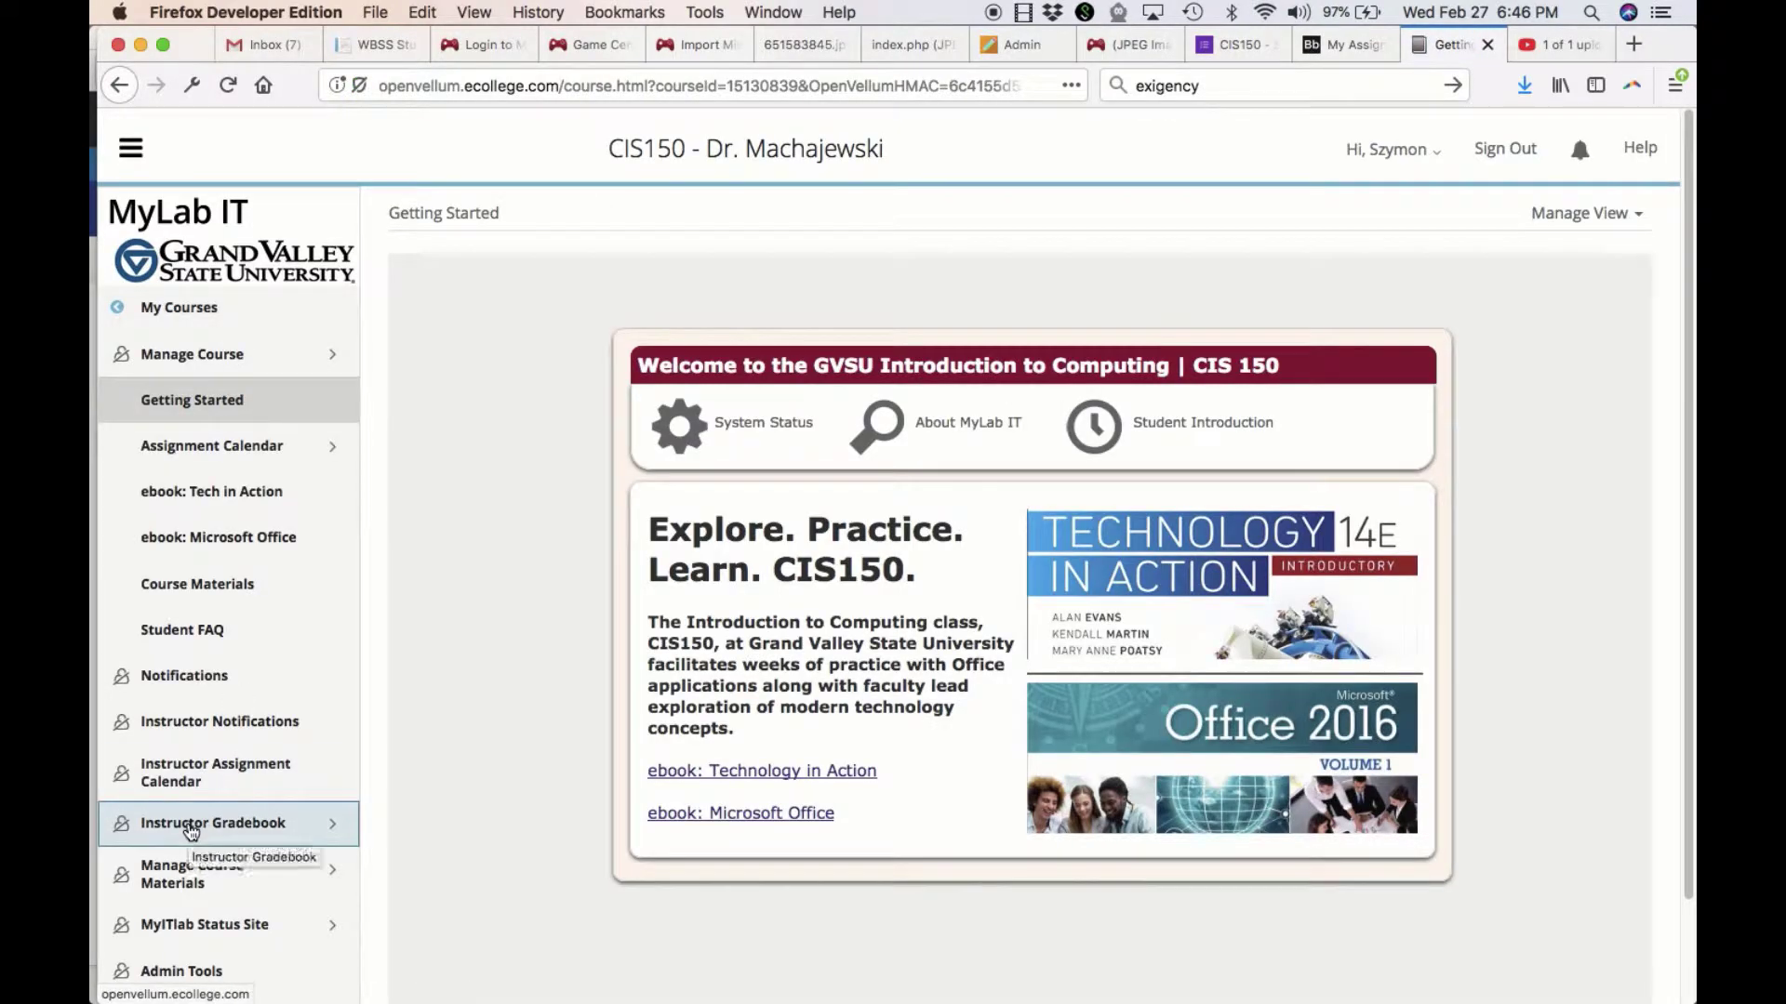
Open the Instructor Gradebook for the CIS150 course from the left sidebar
left_click(192, 824)
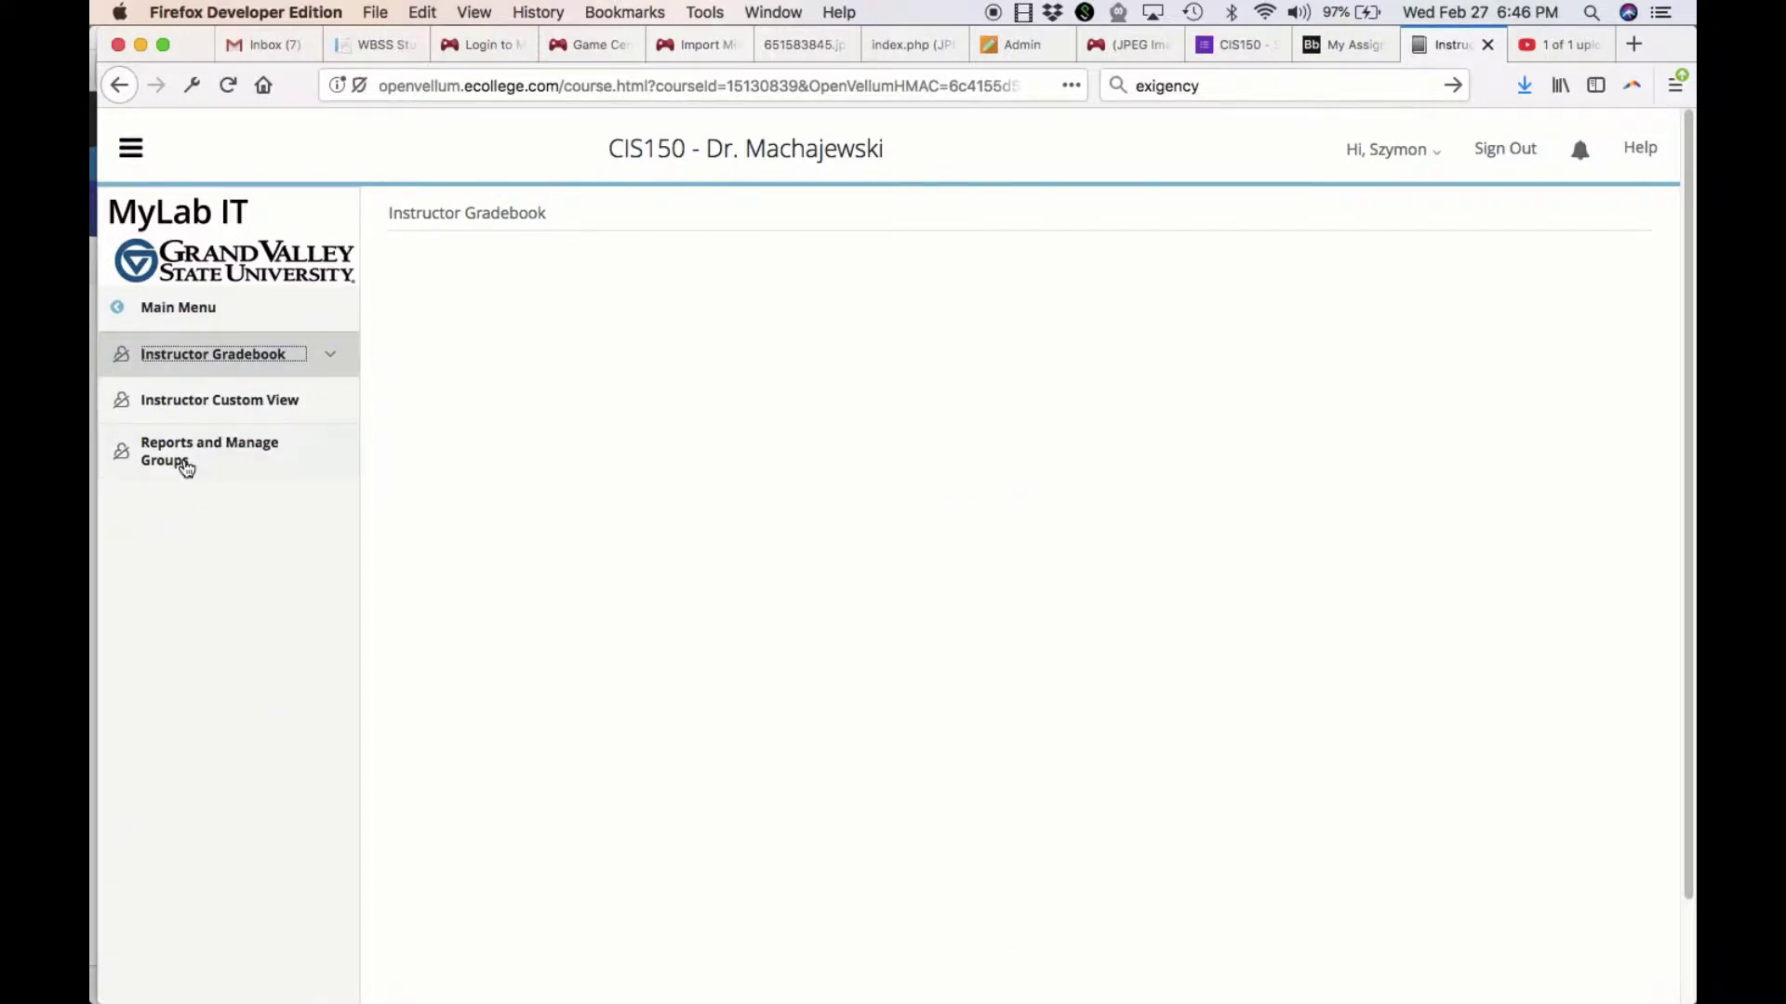
In Reports and Manage Groups, choose Exam Frequency Analysis under Frequency Analysis Reports
left_click(216, 463)
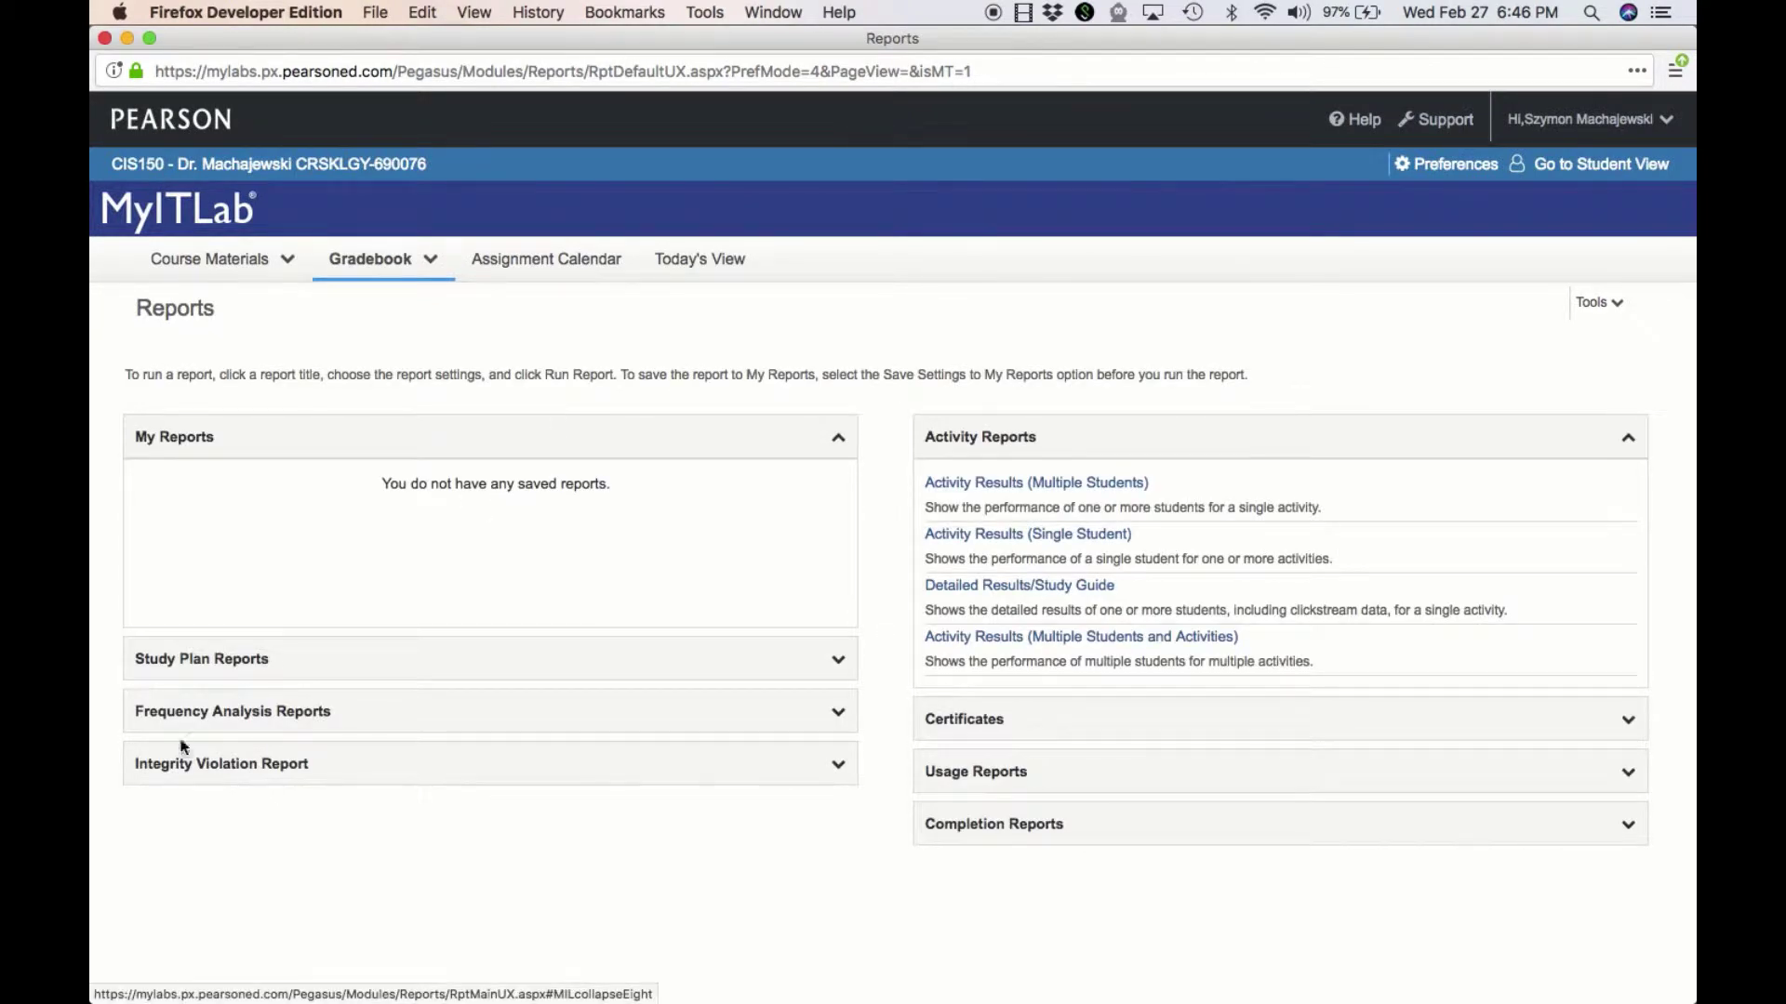
left_click(327, 714)
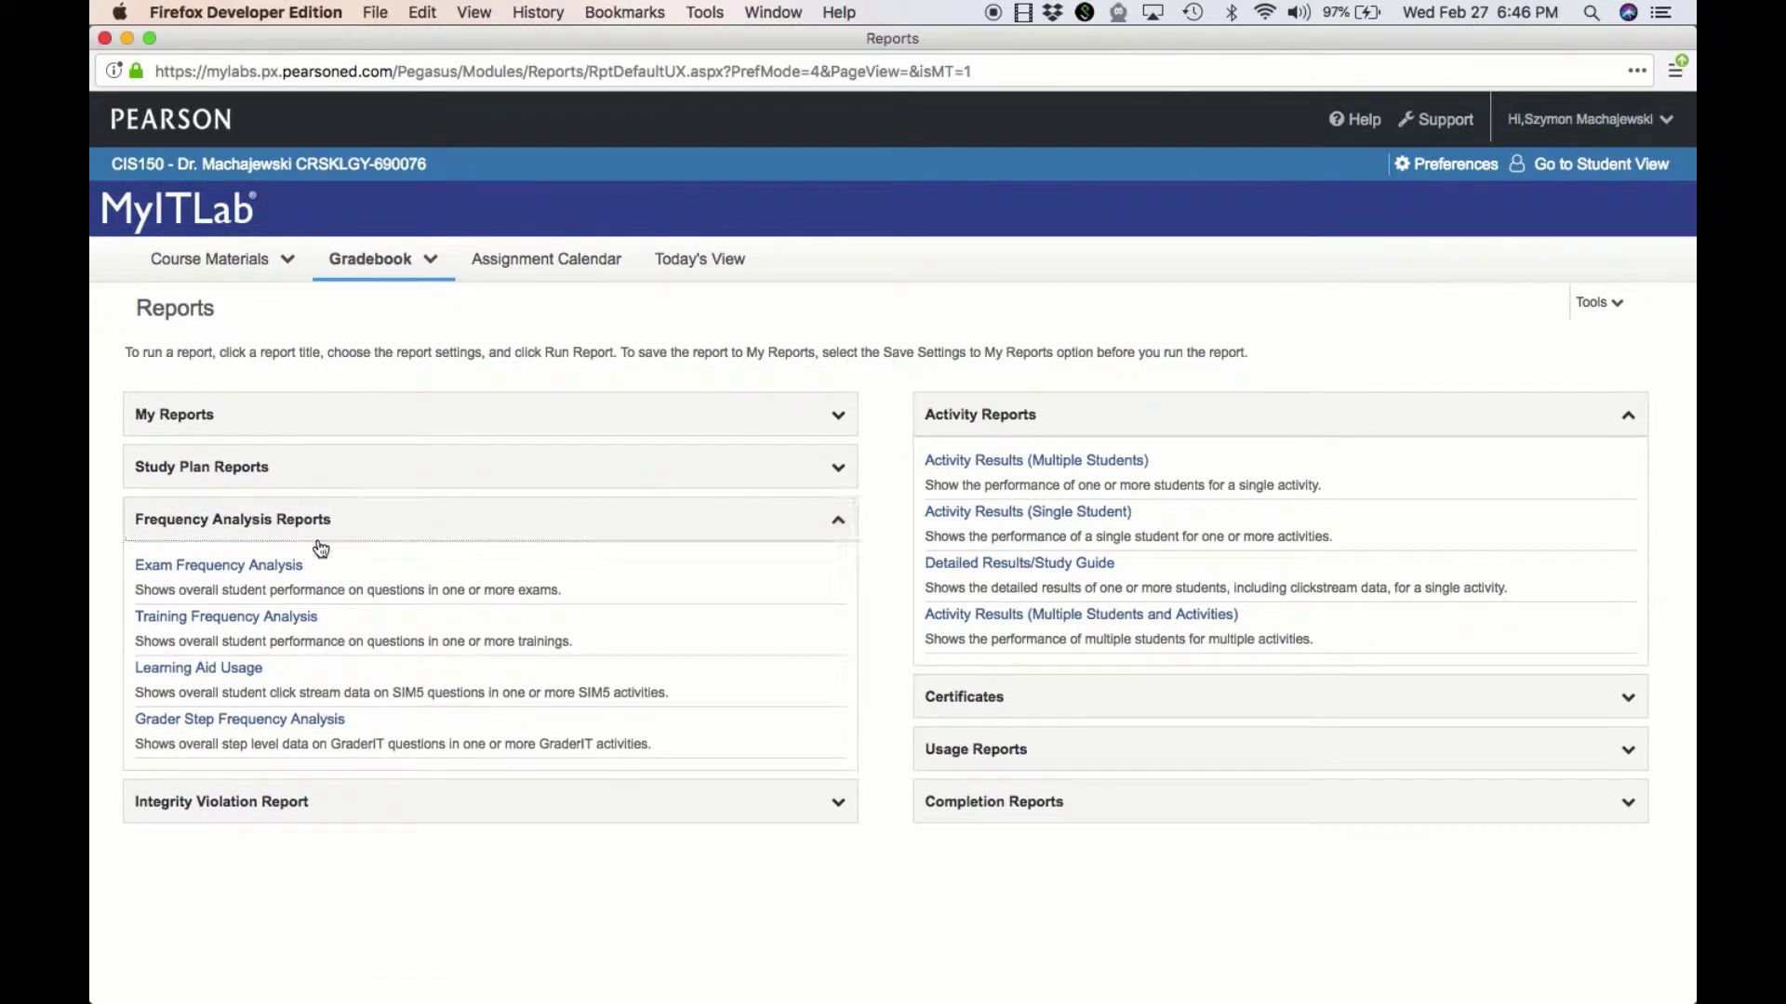
left_click(212, 567)
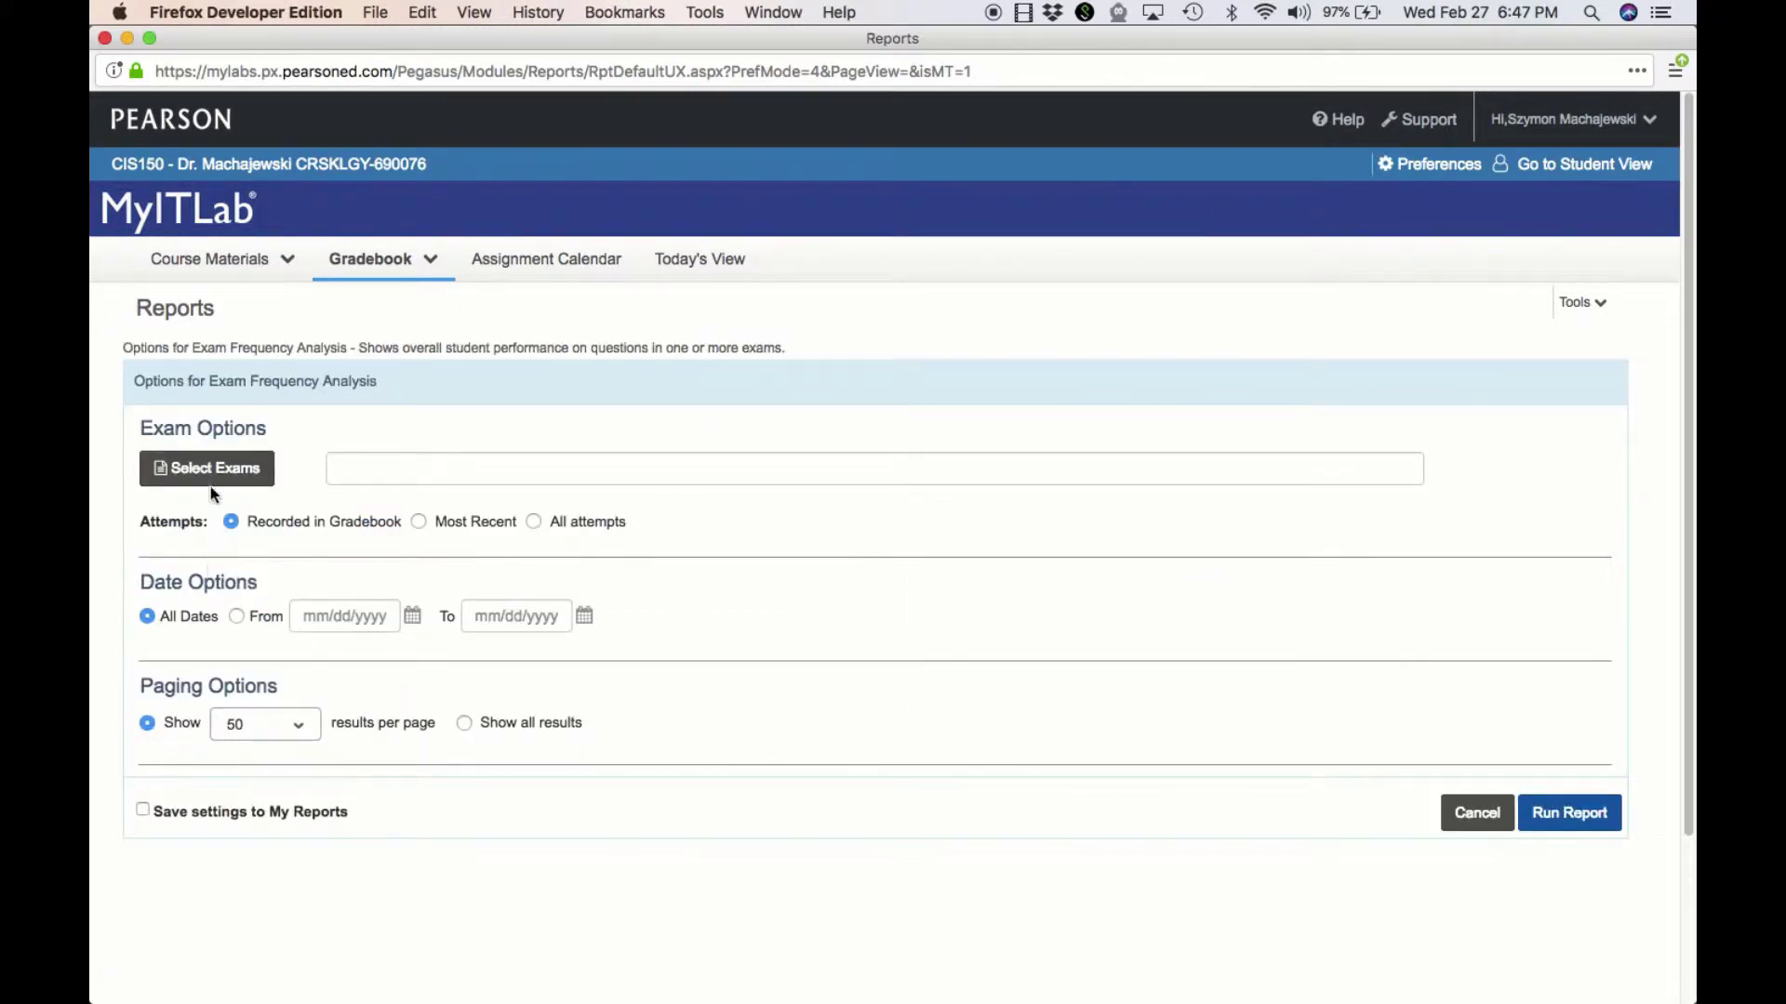
Add the 8.4 Chapter 1-7 Midterm exam, with All attempts and Show all results
left_click(243, 465)
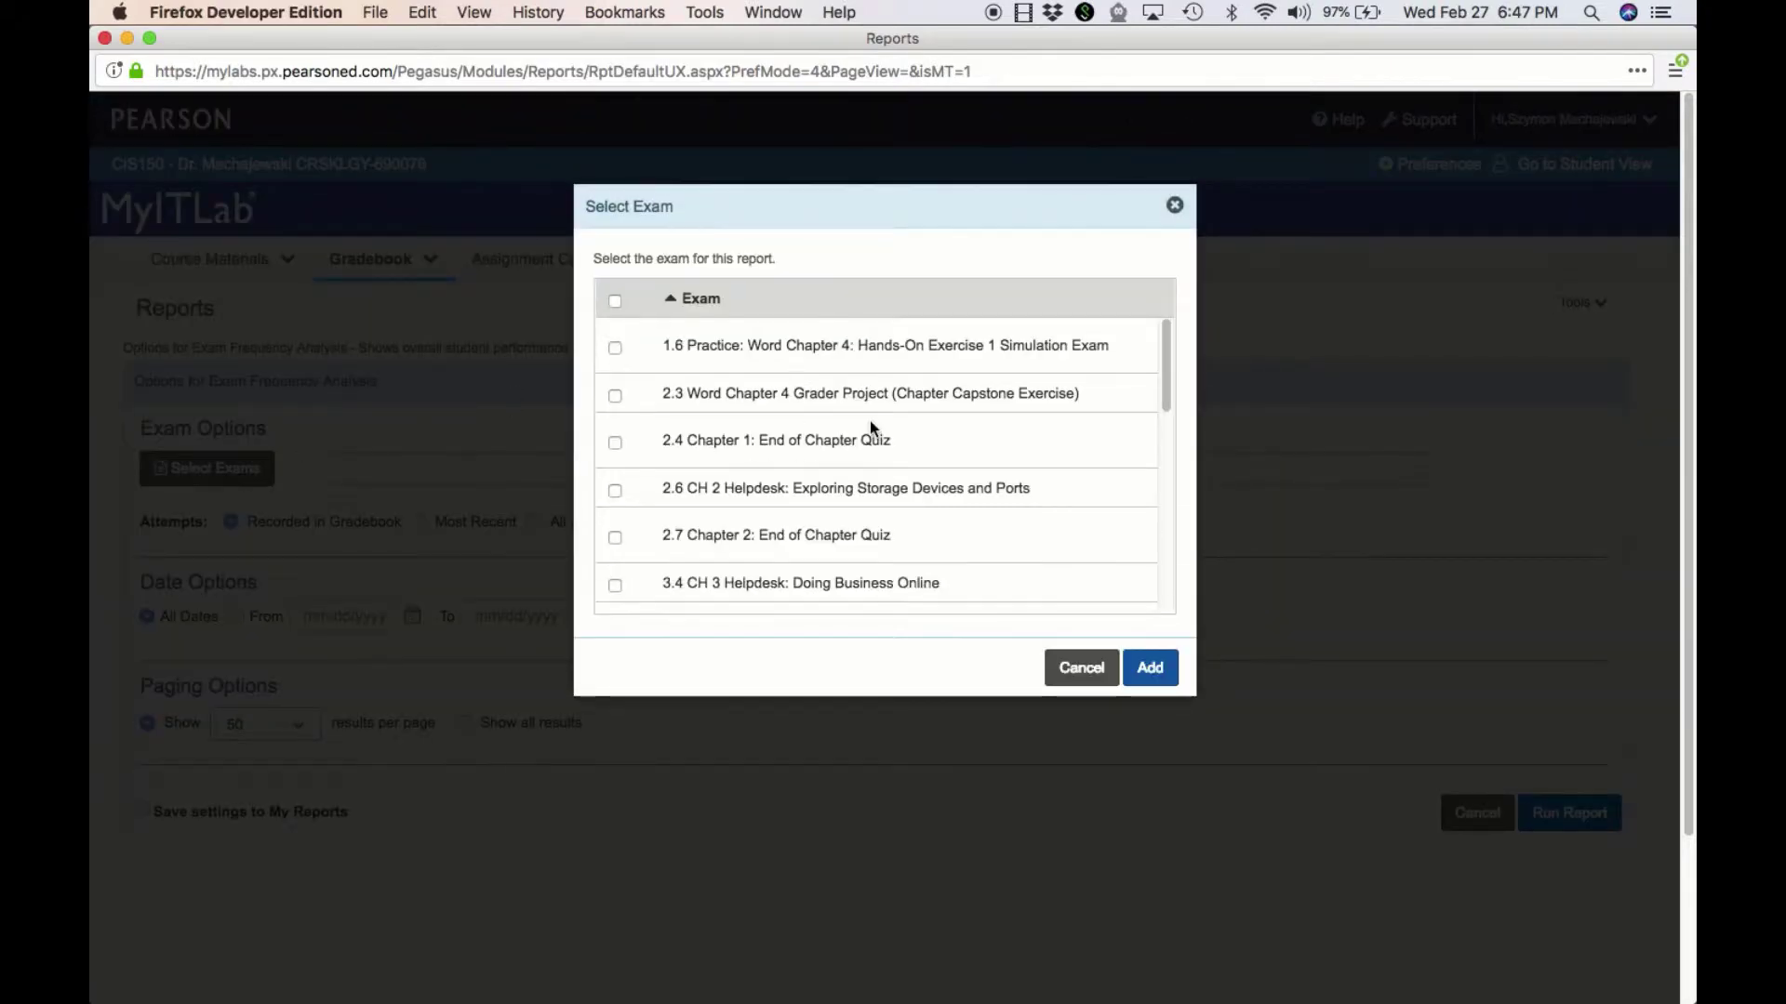
key("super+f")
type("mid")
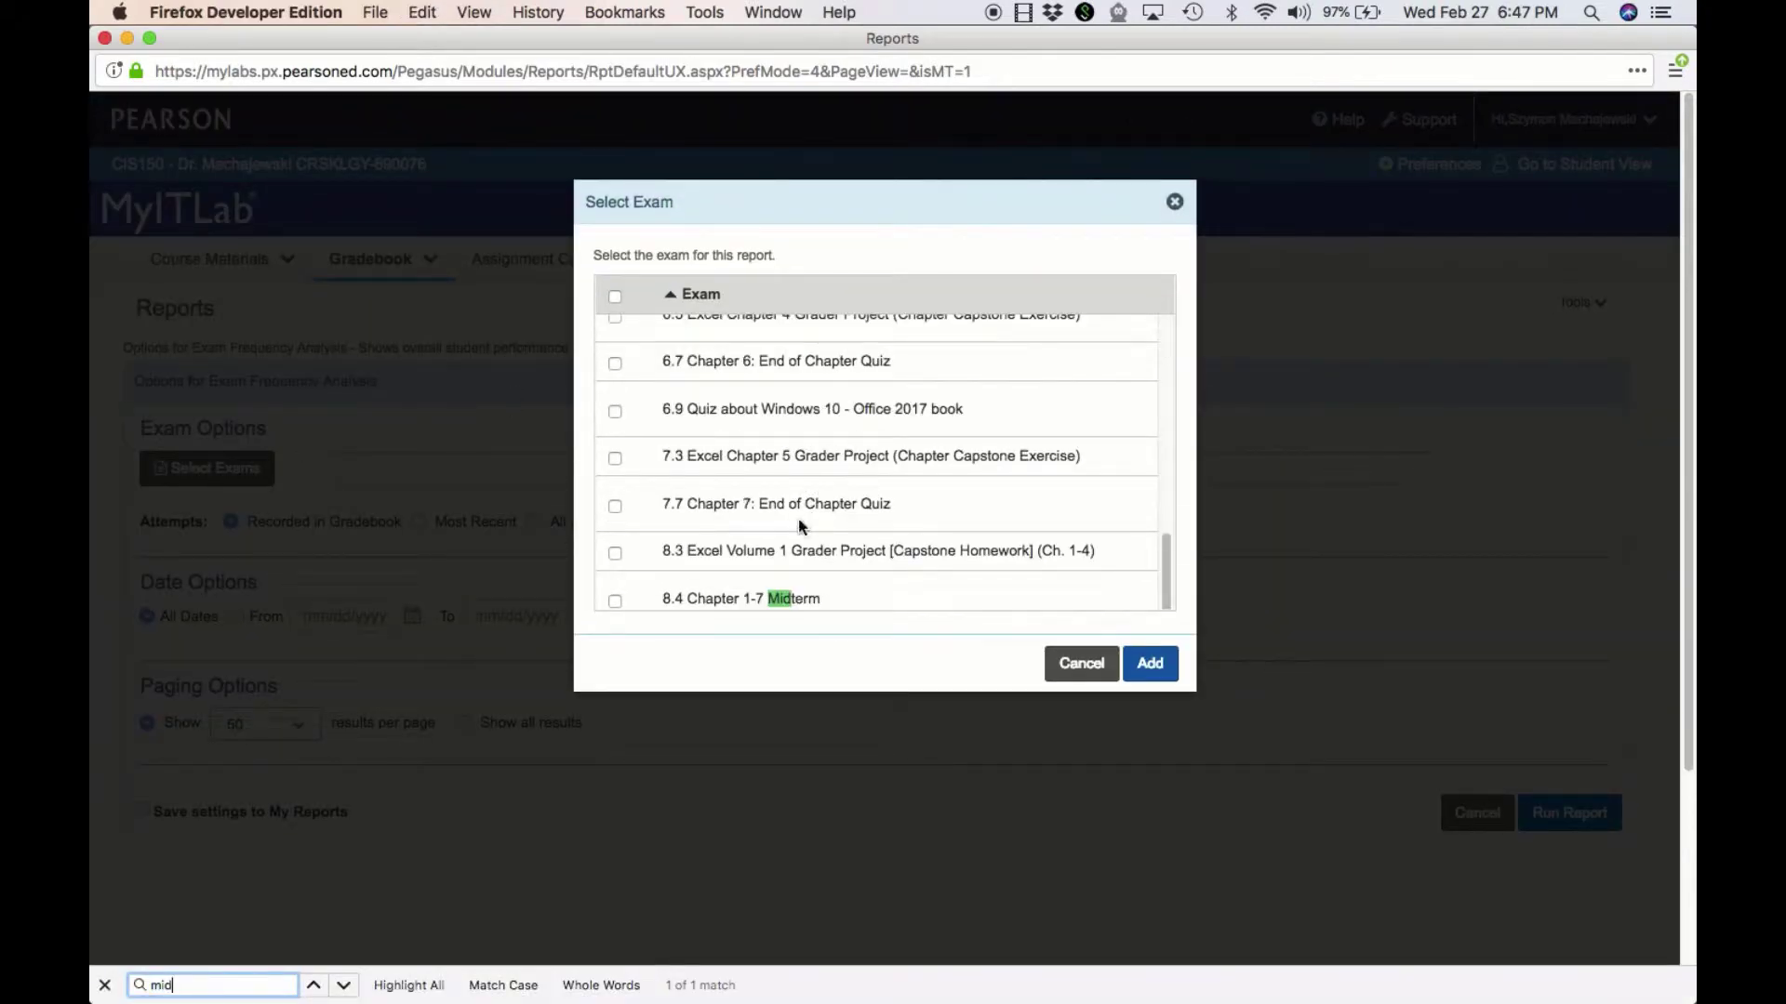
left_click(615, 601)
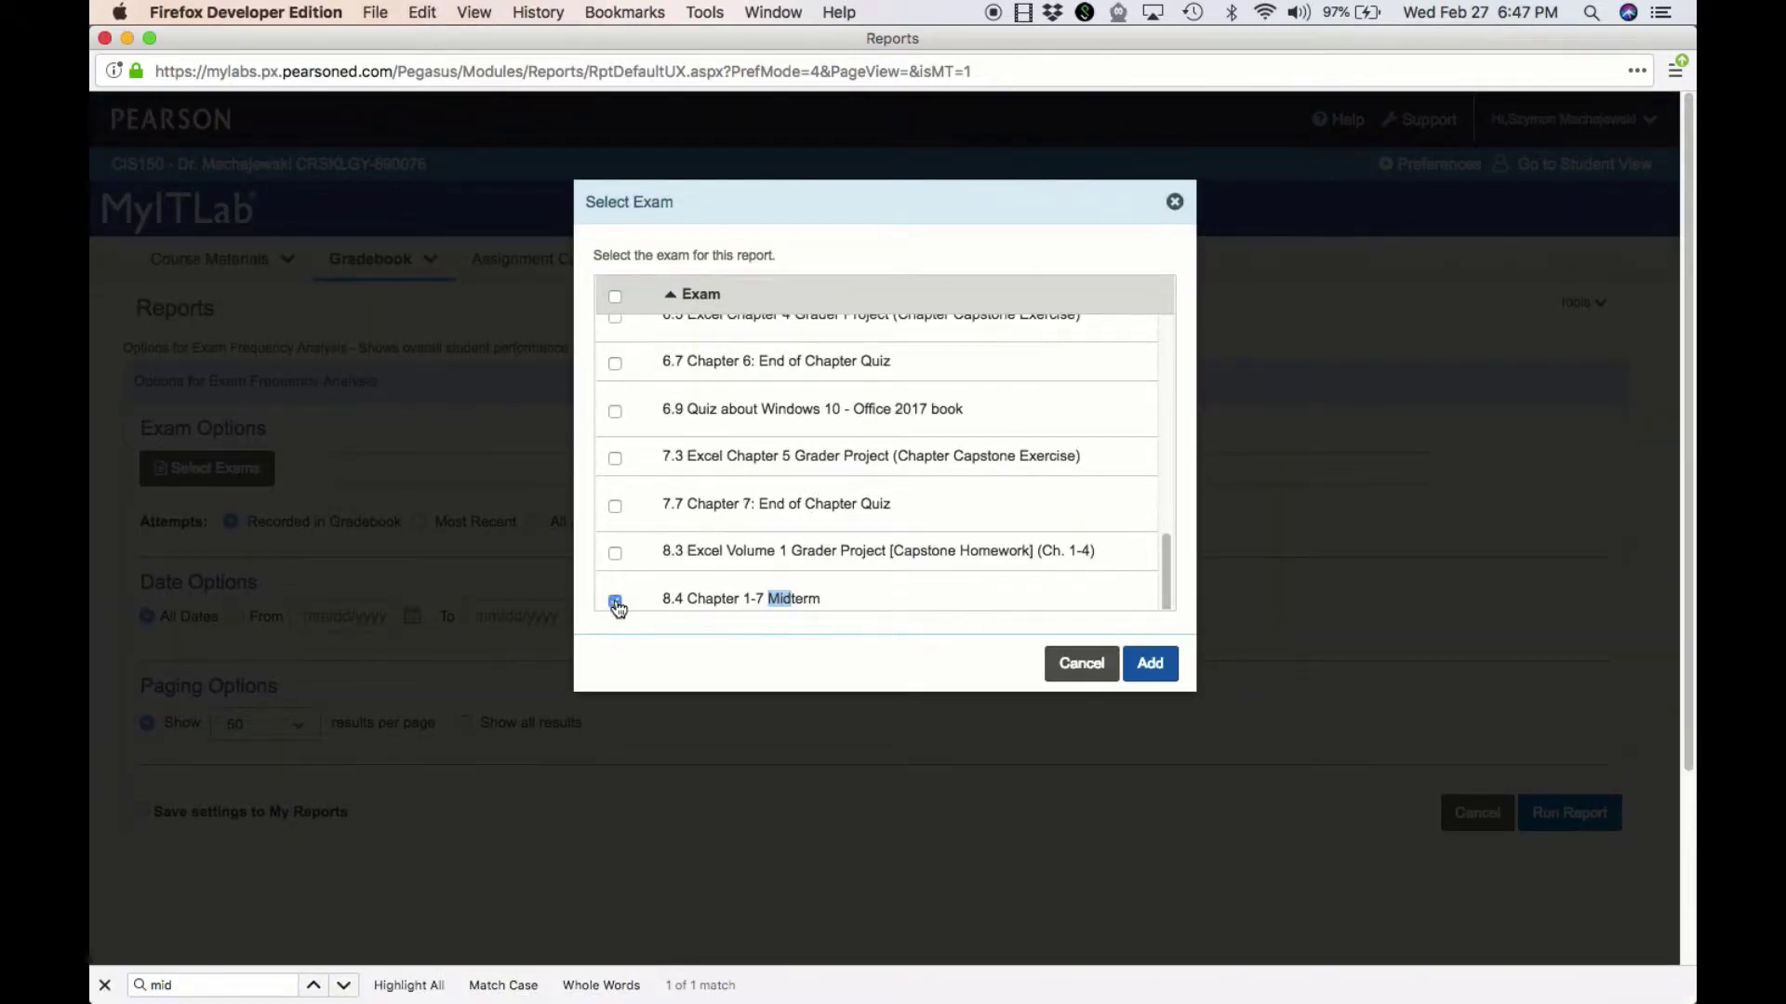
left_click(1147, 664)
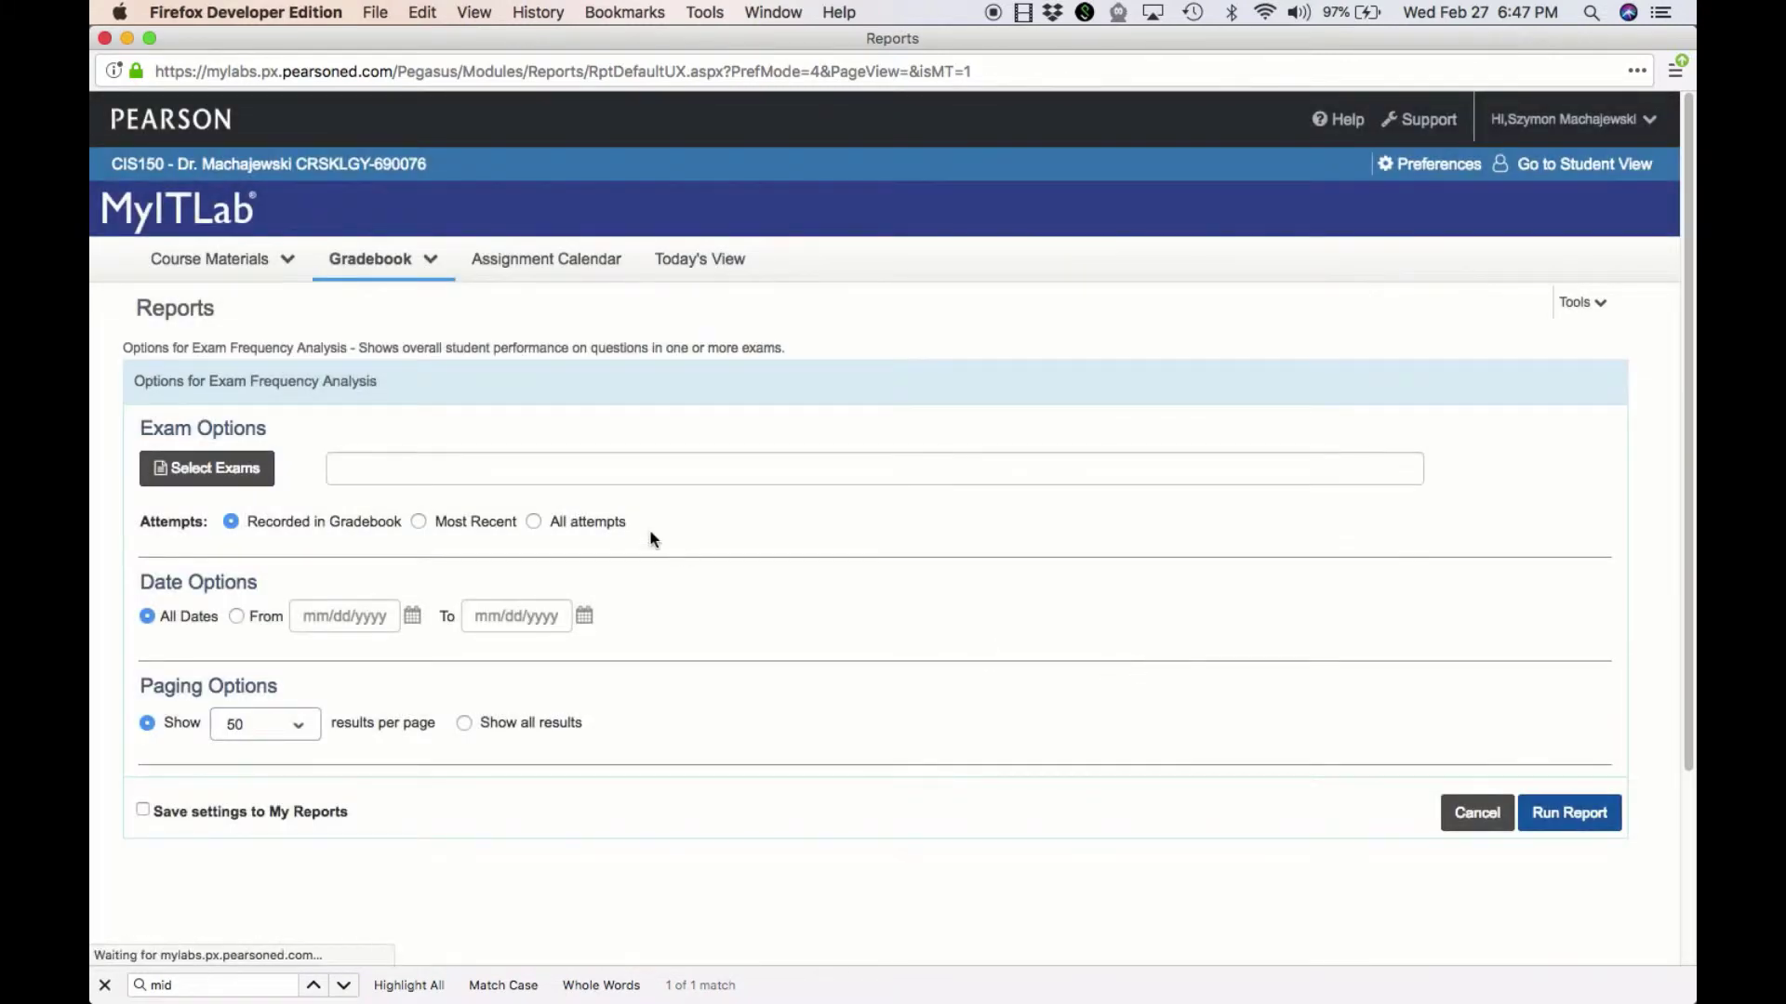
left_click(535, 523)
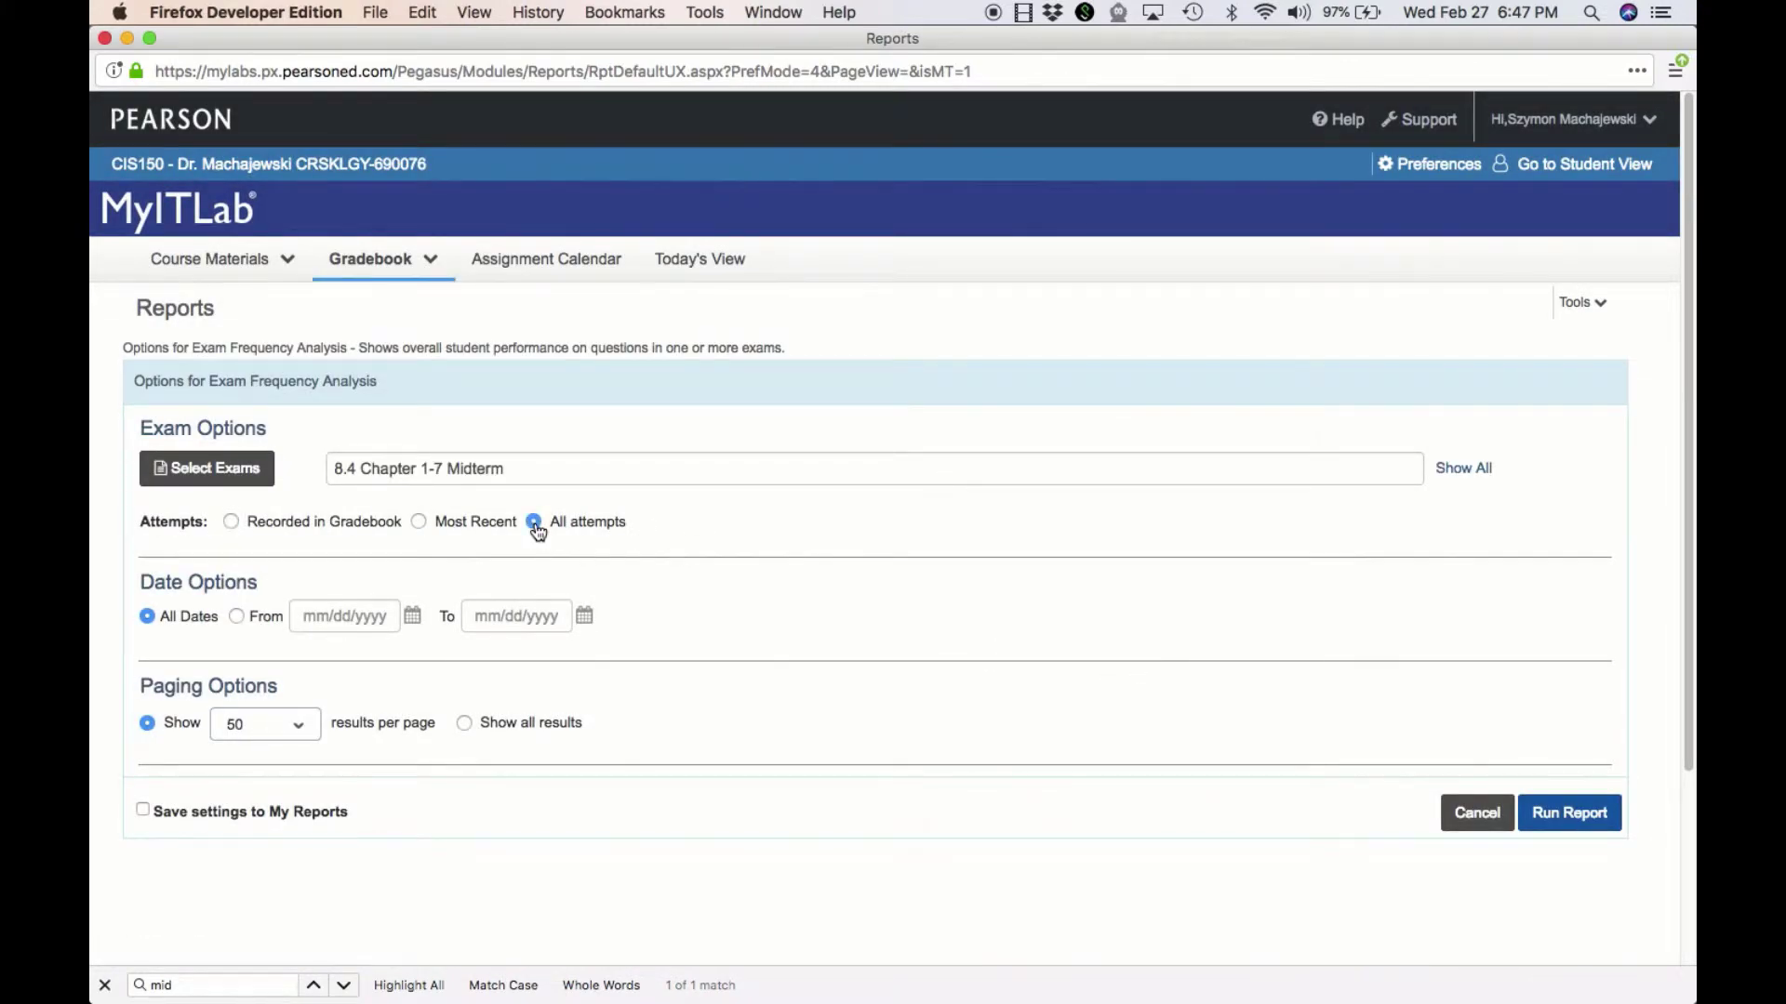
left_click(465, 725)
Run the midterm report and review each question's %Correct, correct, incorrect and skipped counts
left_click(1579, 809)
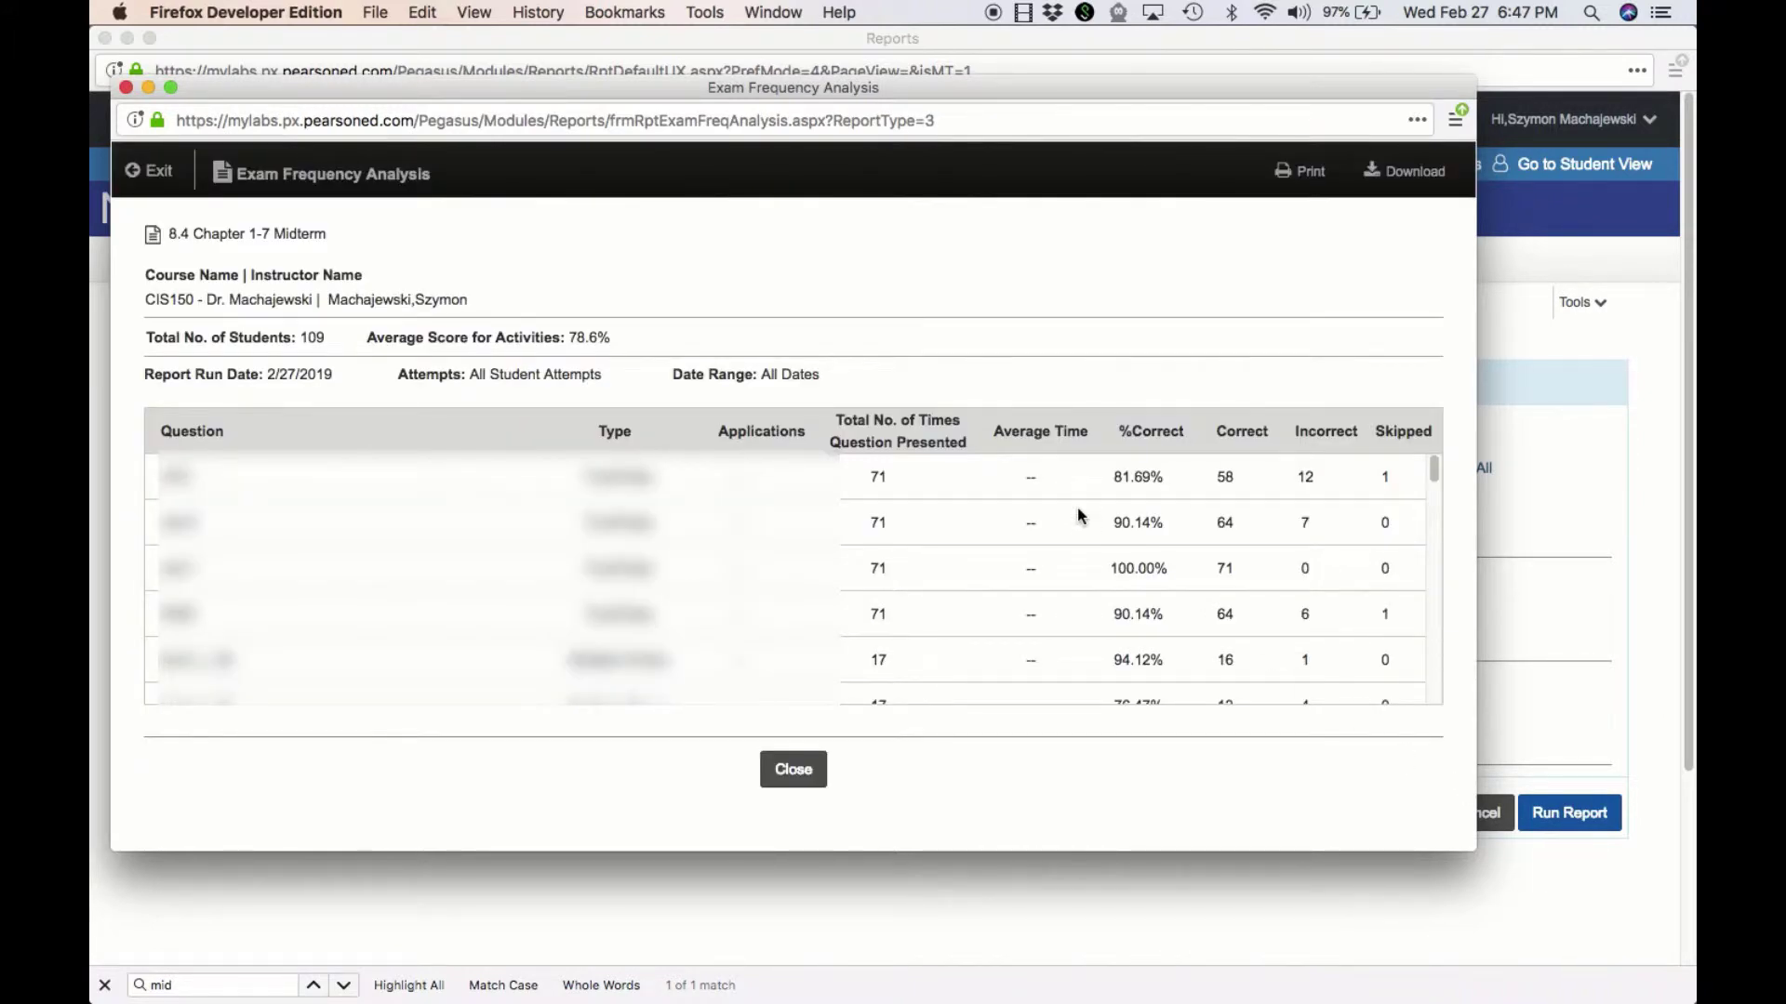
scroll(1078, 514, "down", 1)
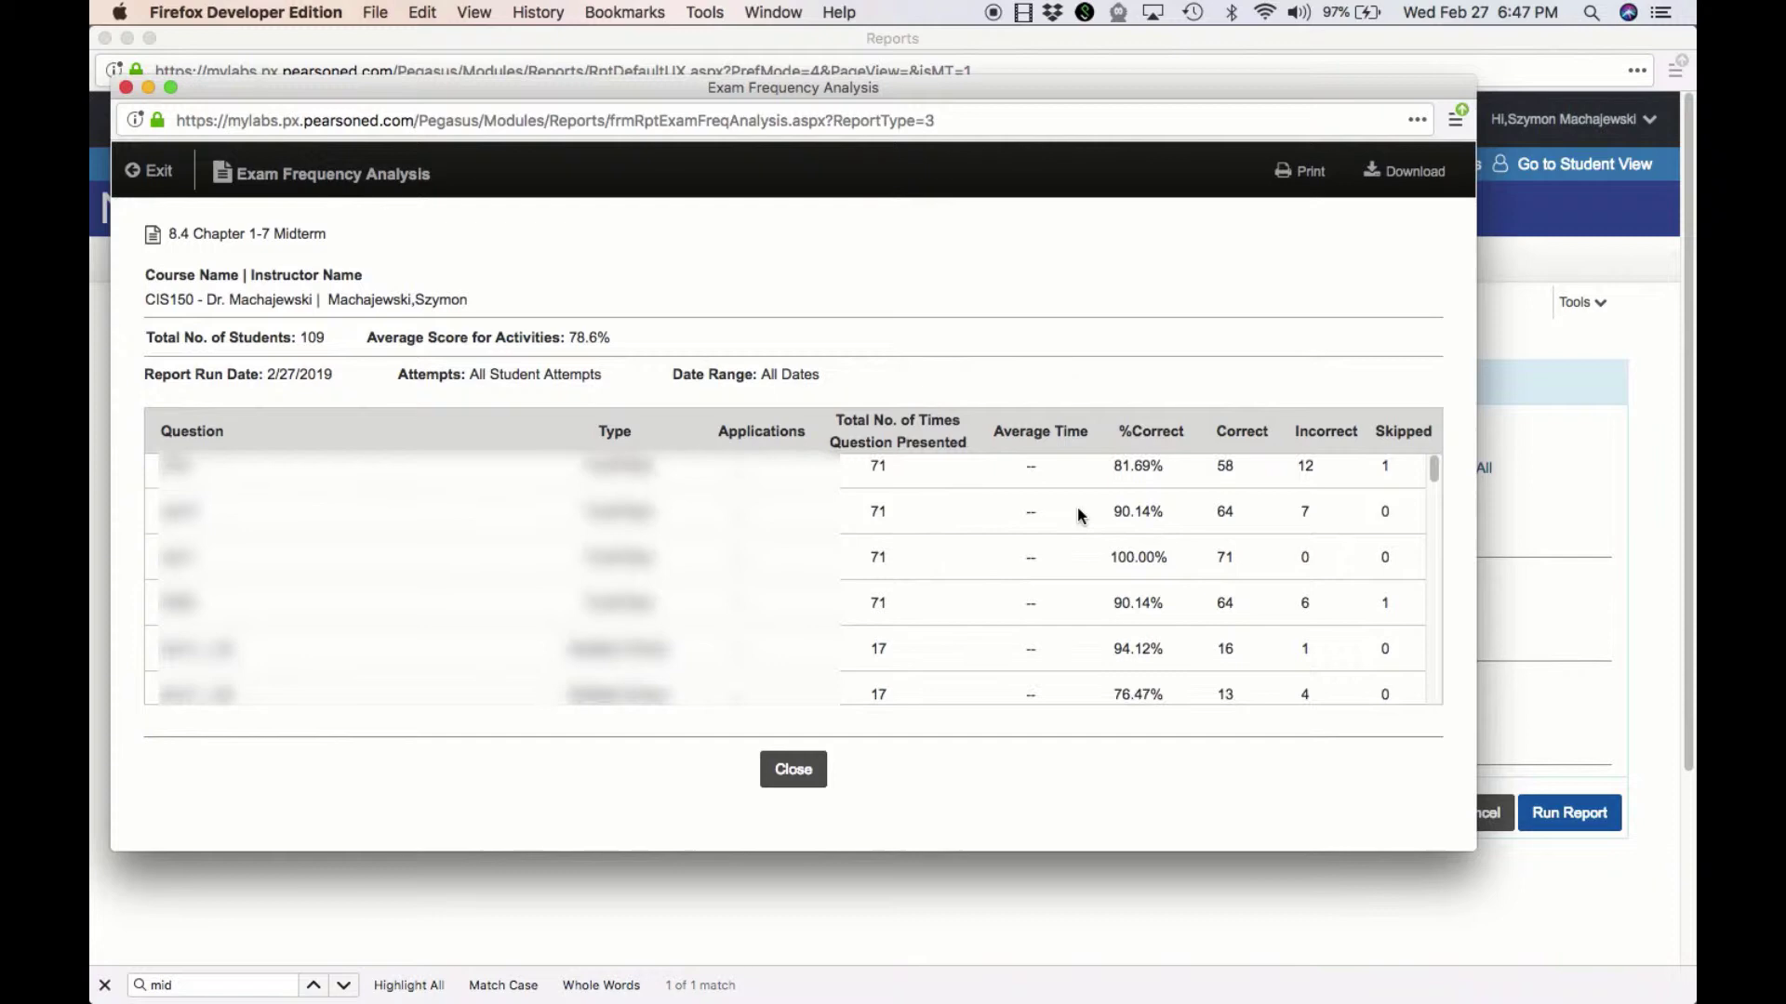
scroll(1078, 514, "up", 1)
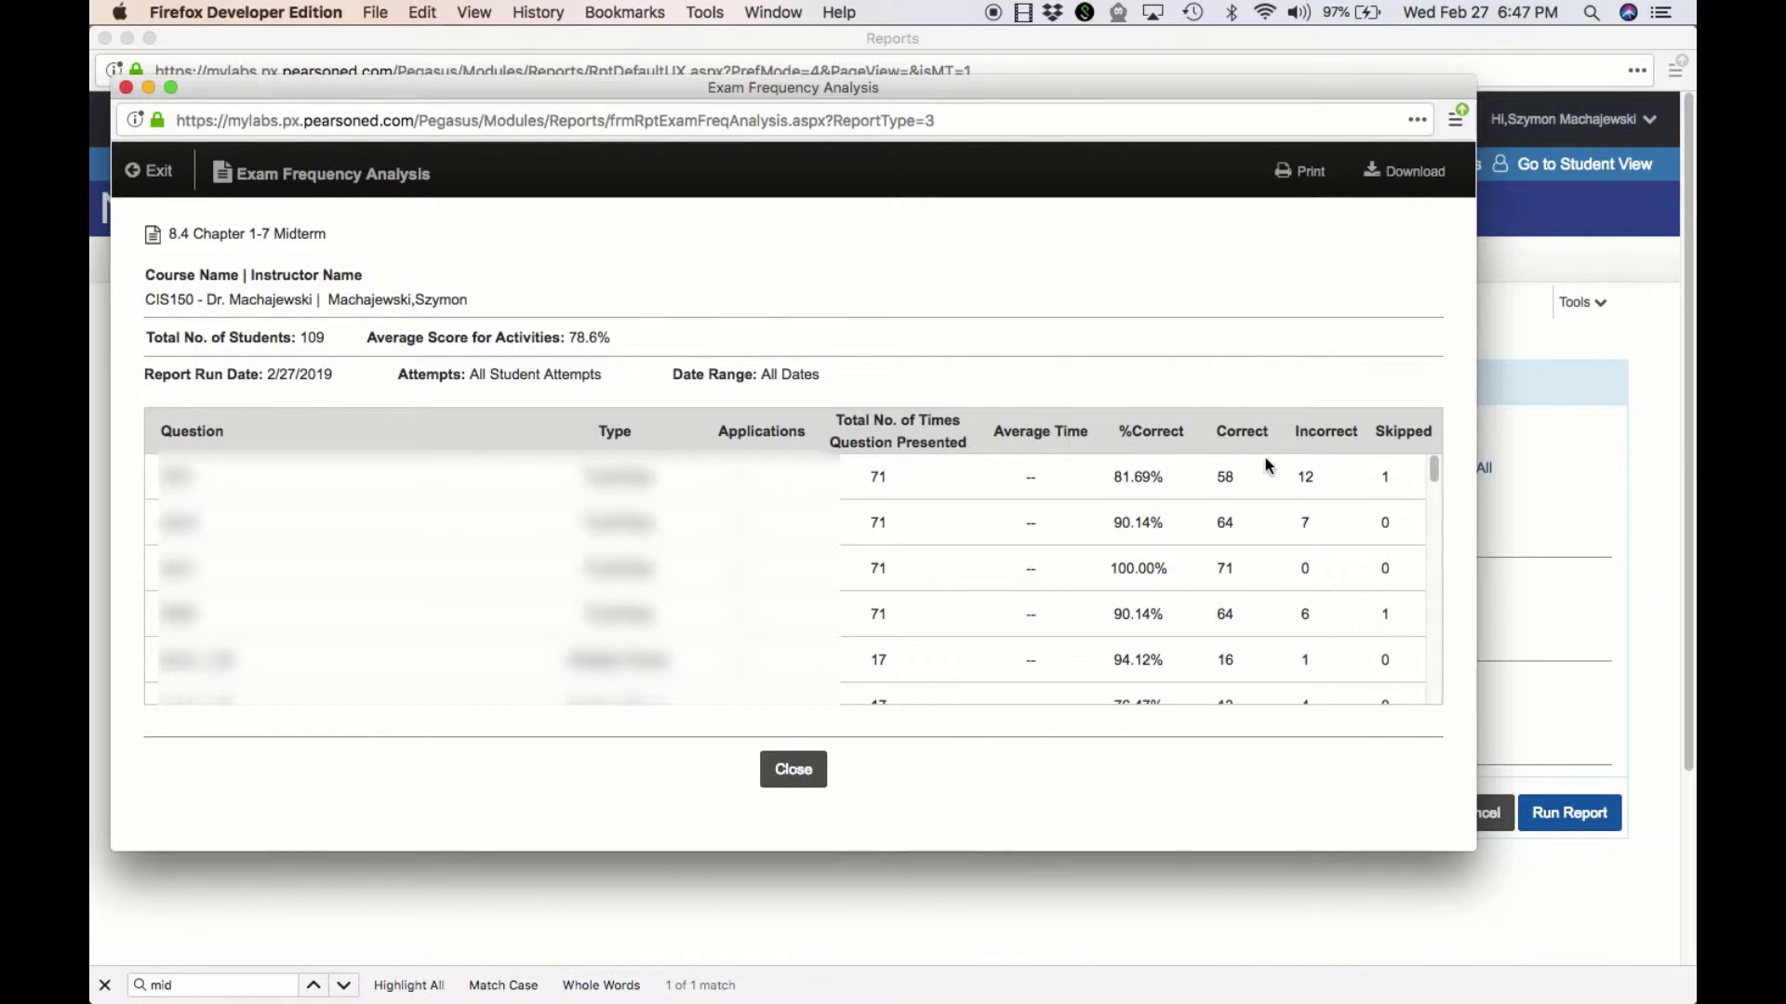
Sort the report by the Incorrect column and highlight the top count of 9
left_click(1330, 435)
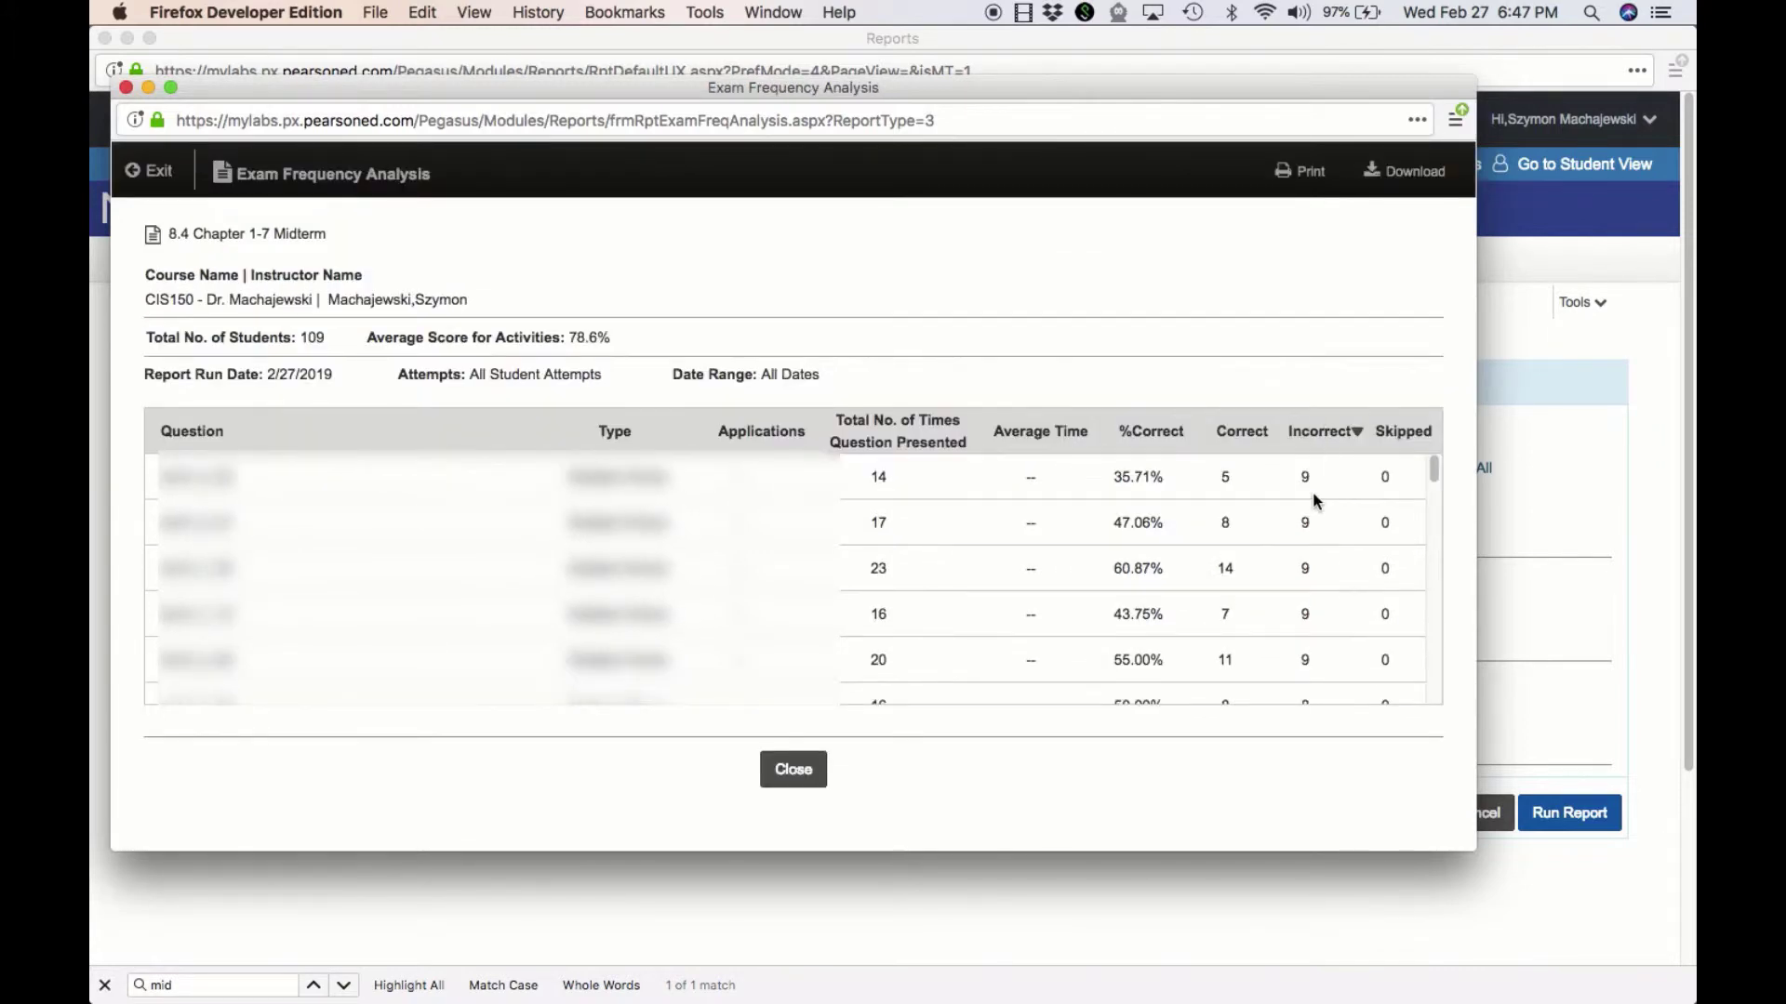
scroll(1314, 492, "down", 10)
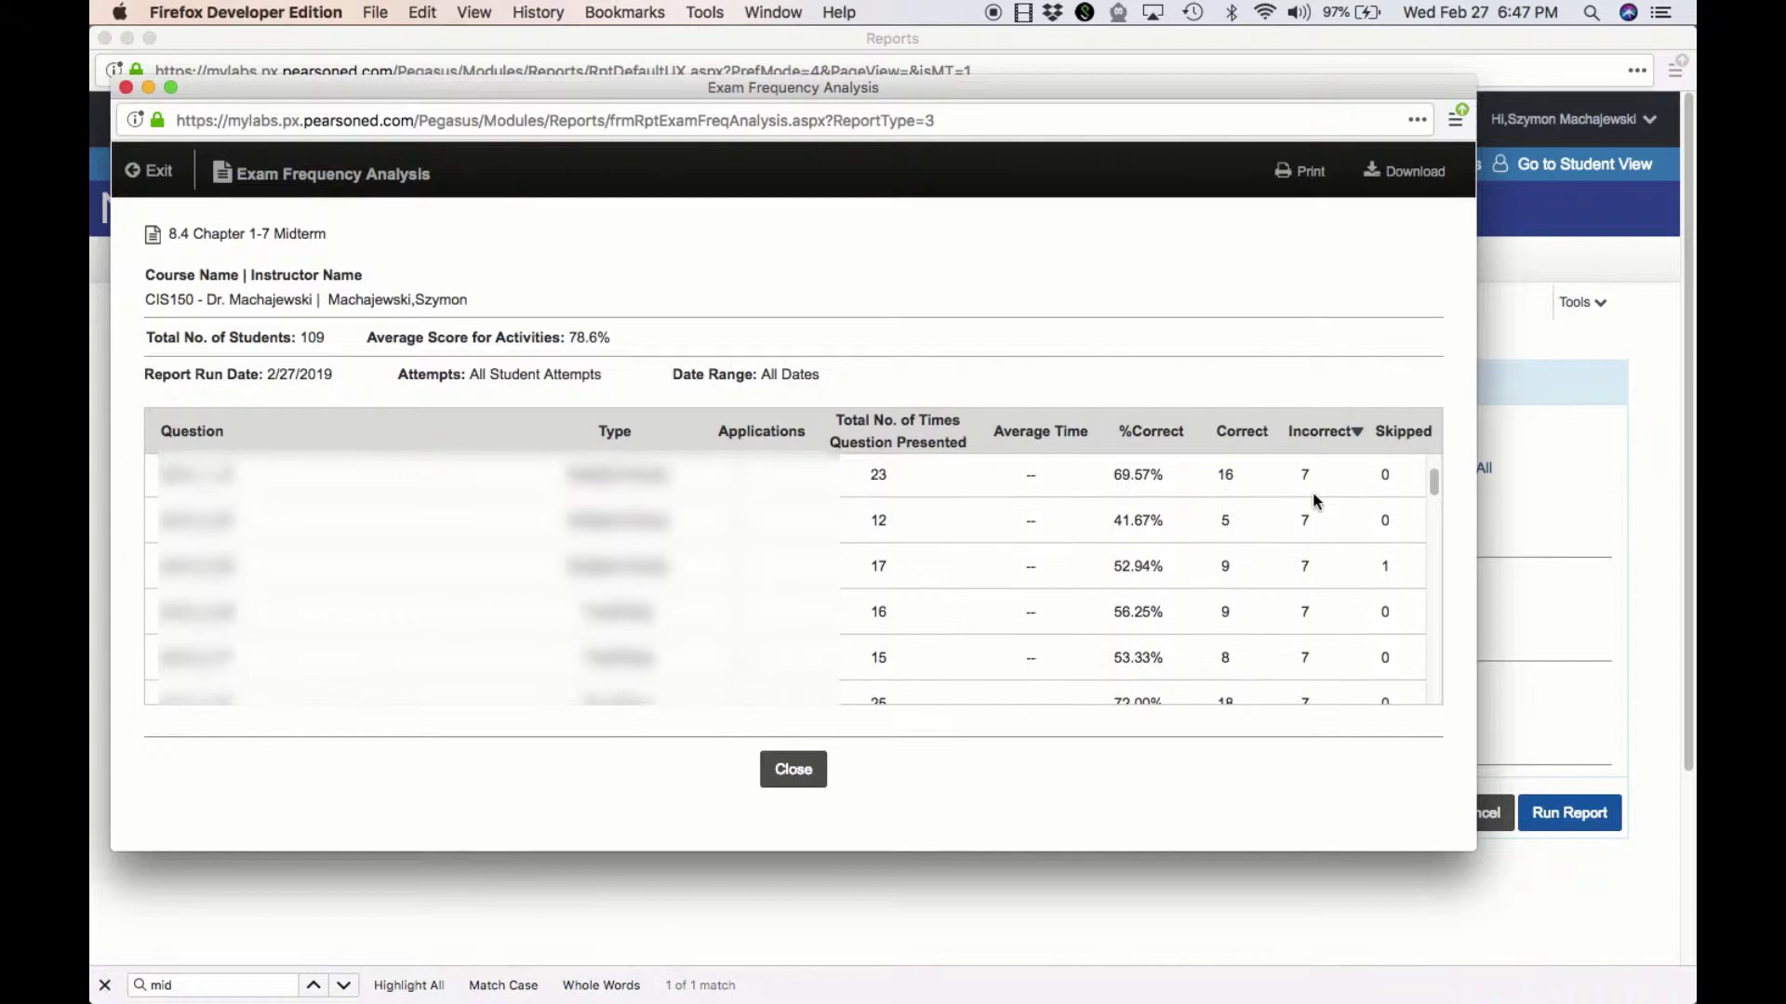
scroll(1315, 500, "up", 5)
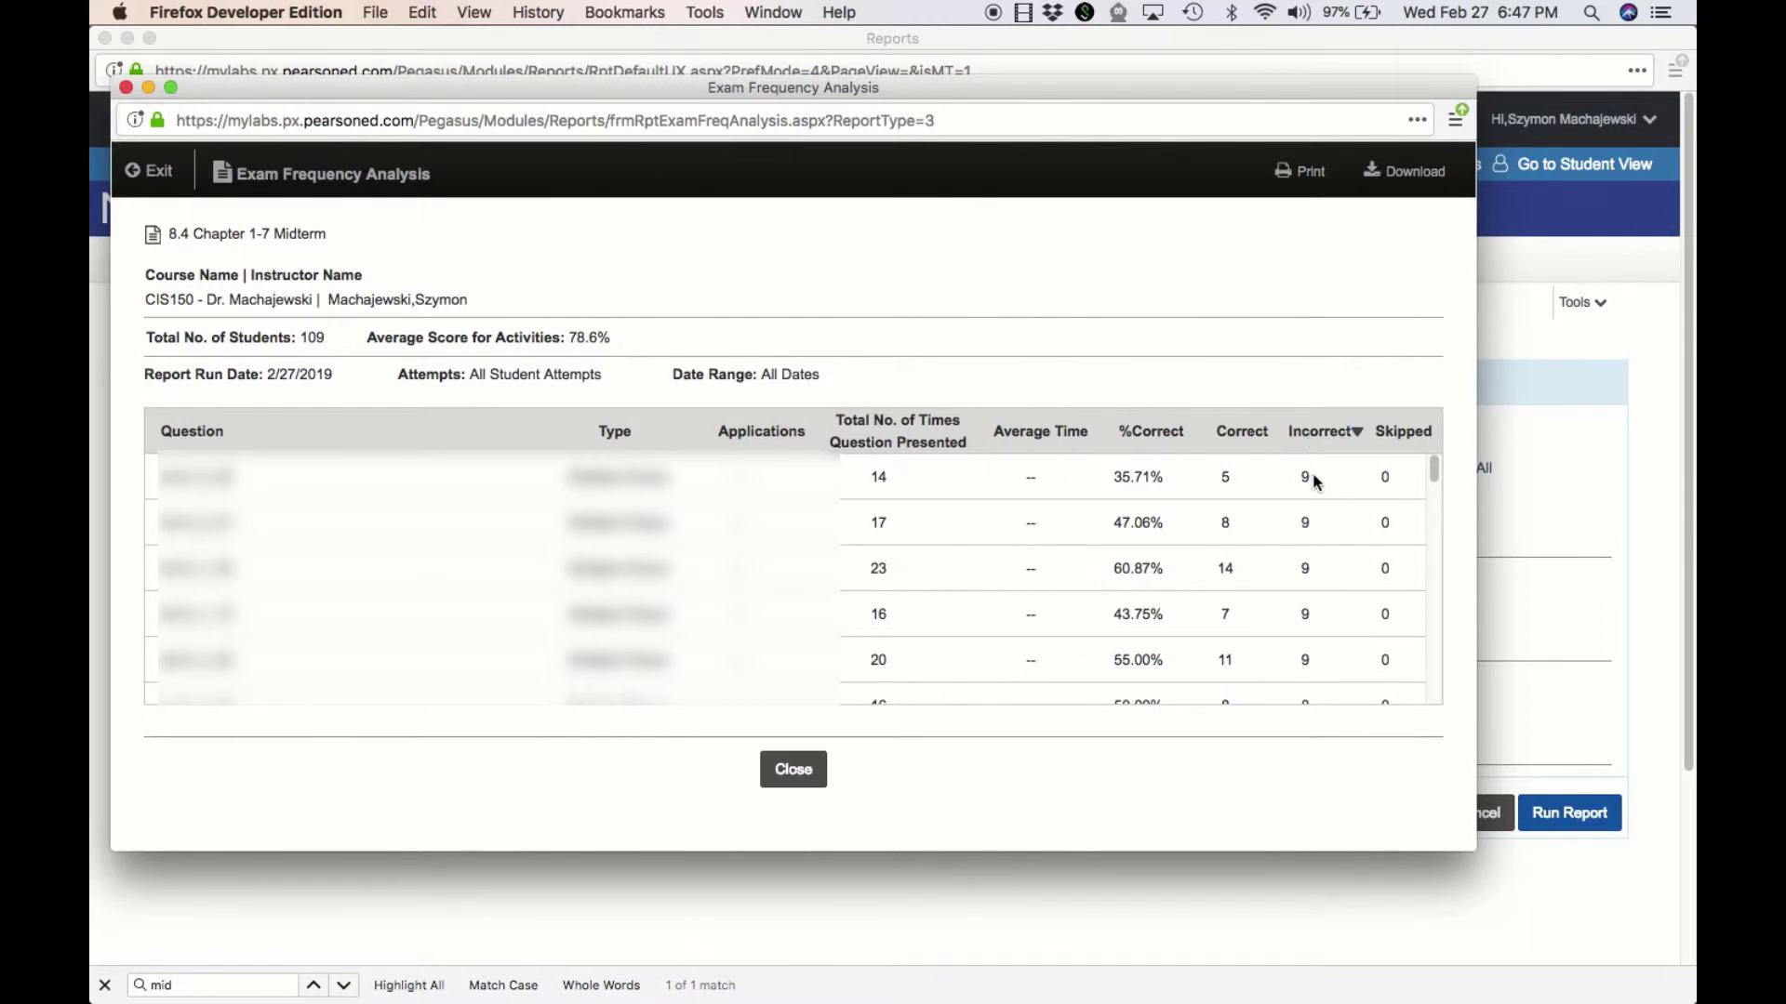
left_click_drag(1313, 474, 1288, 472)
Sort by the %Correct column and scroll through the reordered question list
left_click(1162, 441)
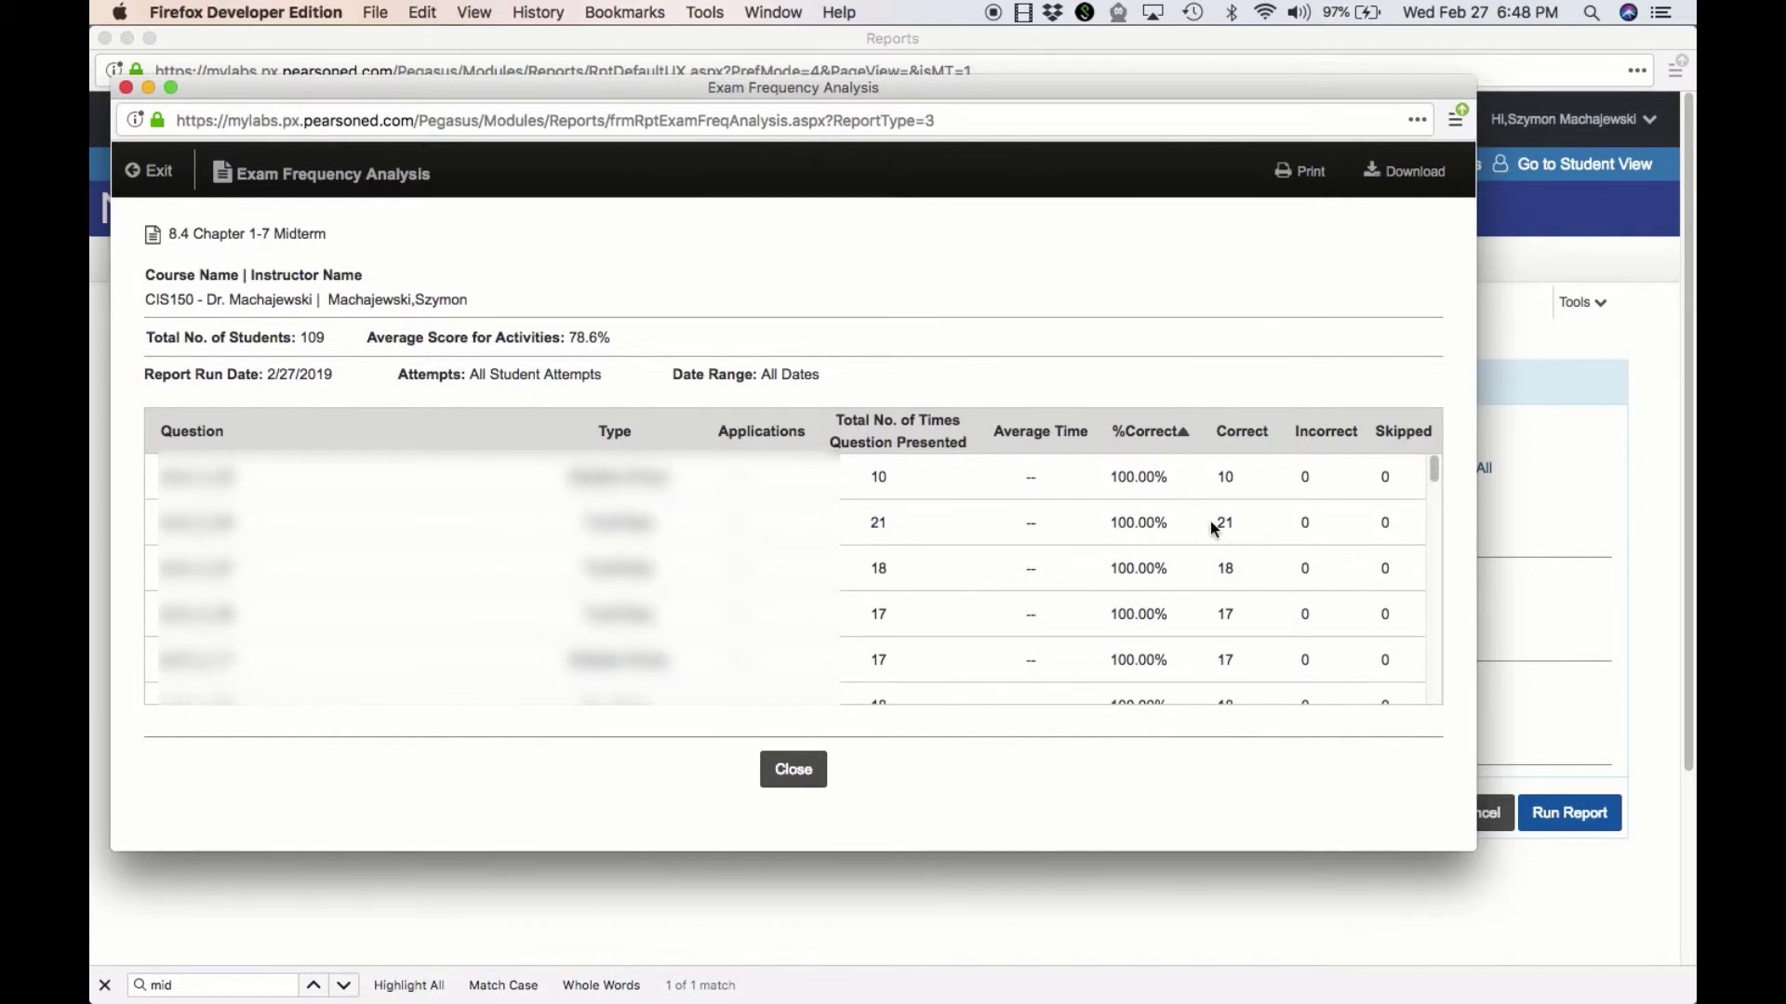
scroll(1214, 529, "down", 10)
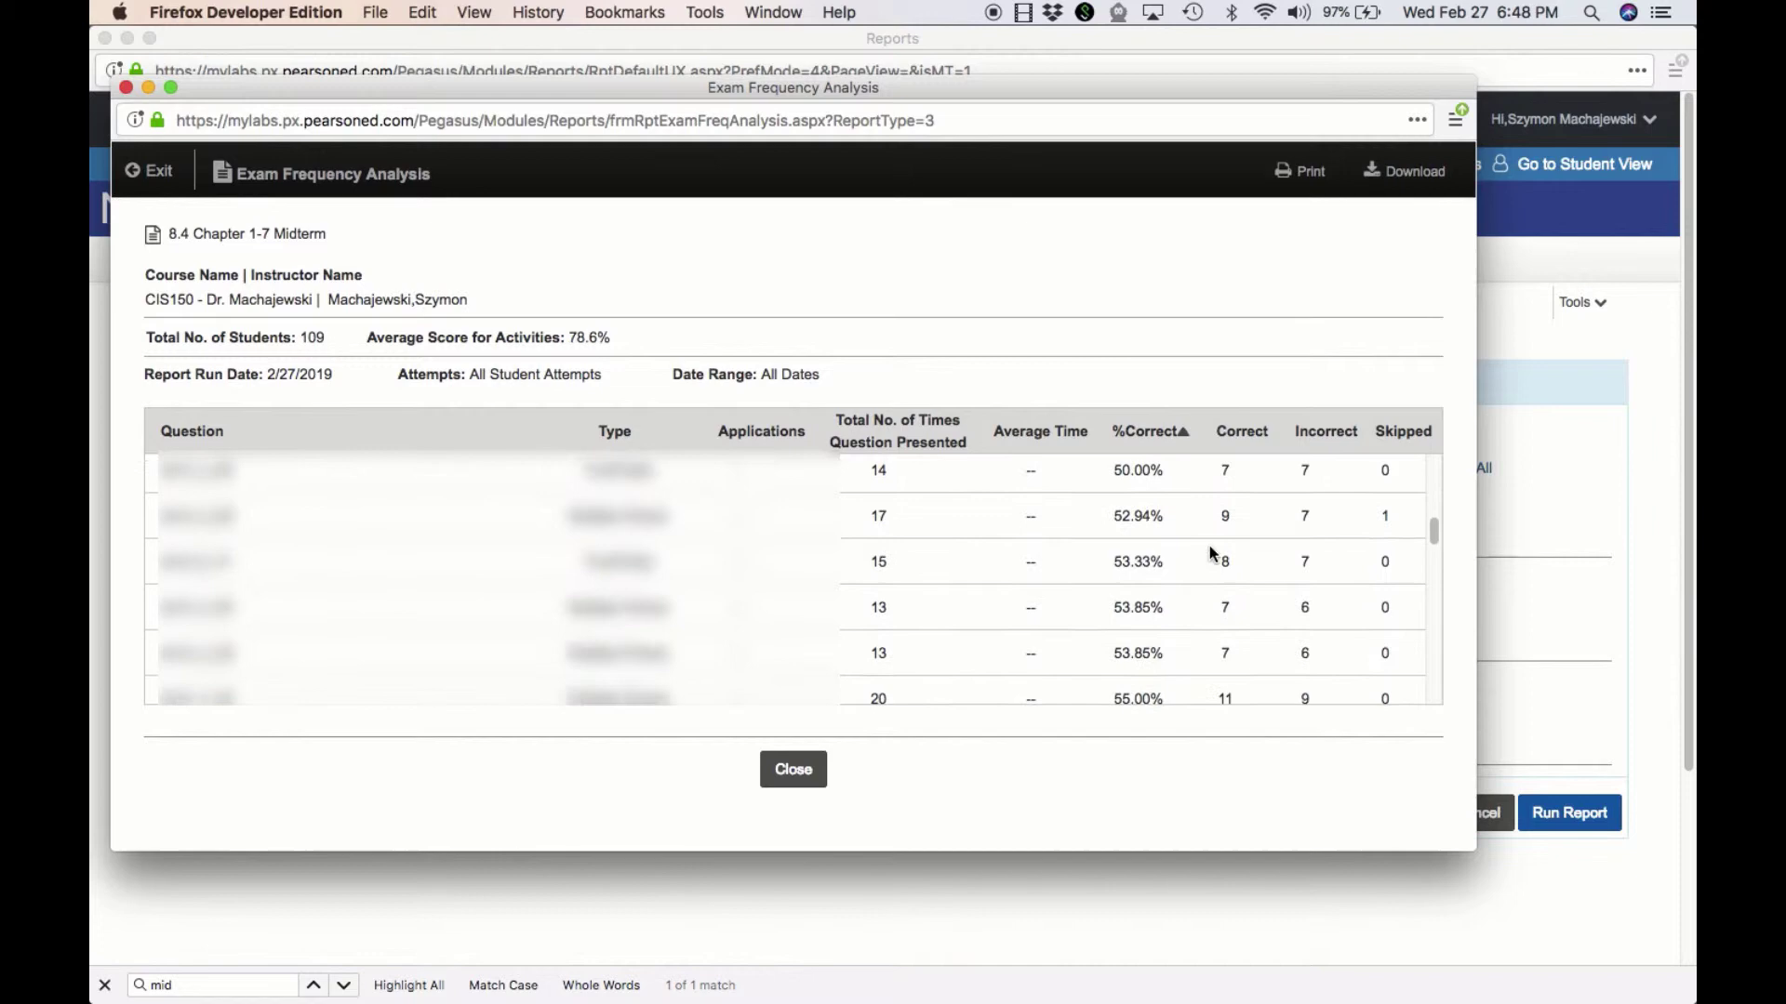
scroll(1209, 551, "down", 10)
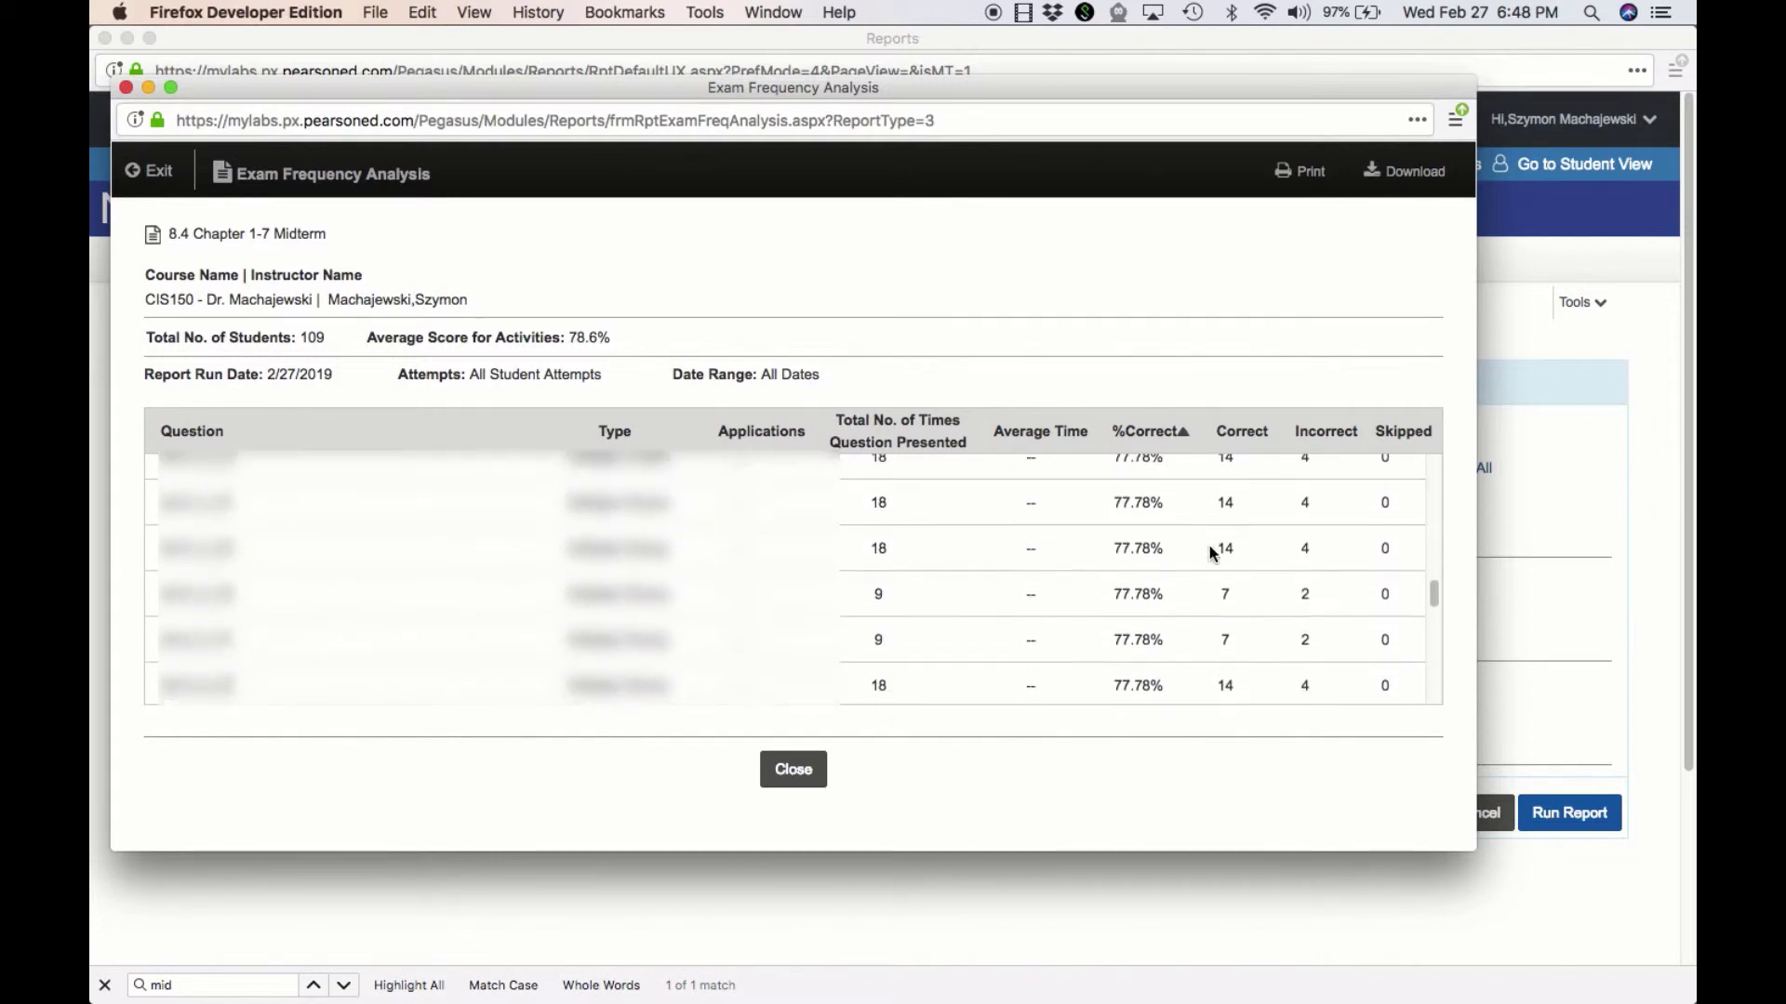
scroll(1211, 552, "down", 10)
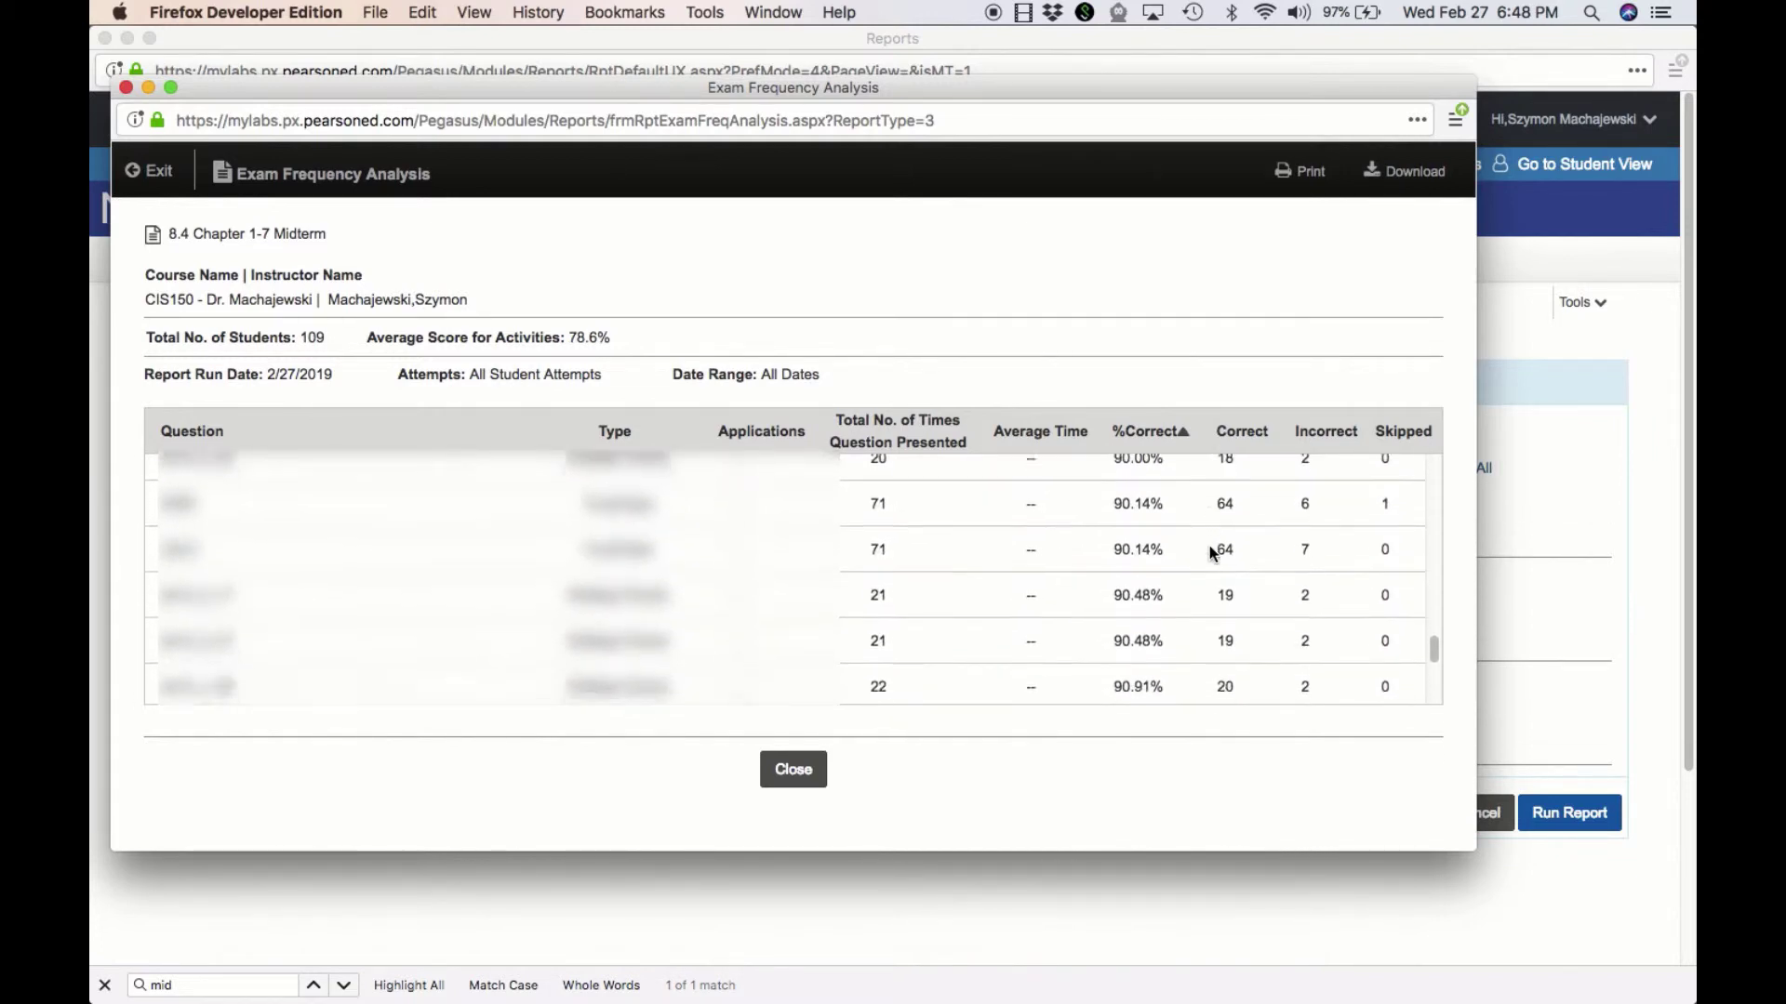
scroll(1211, 553, "down", 5)
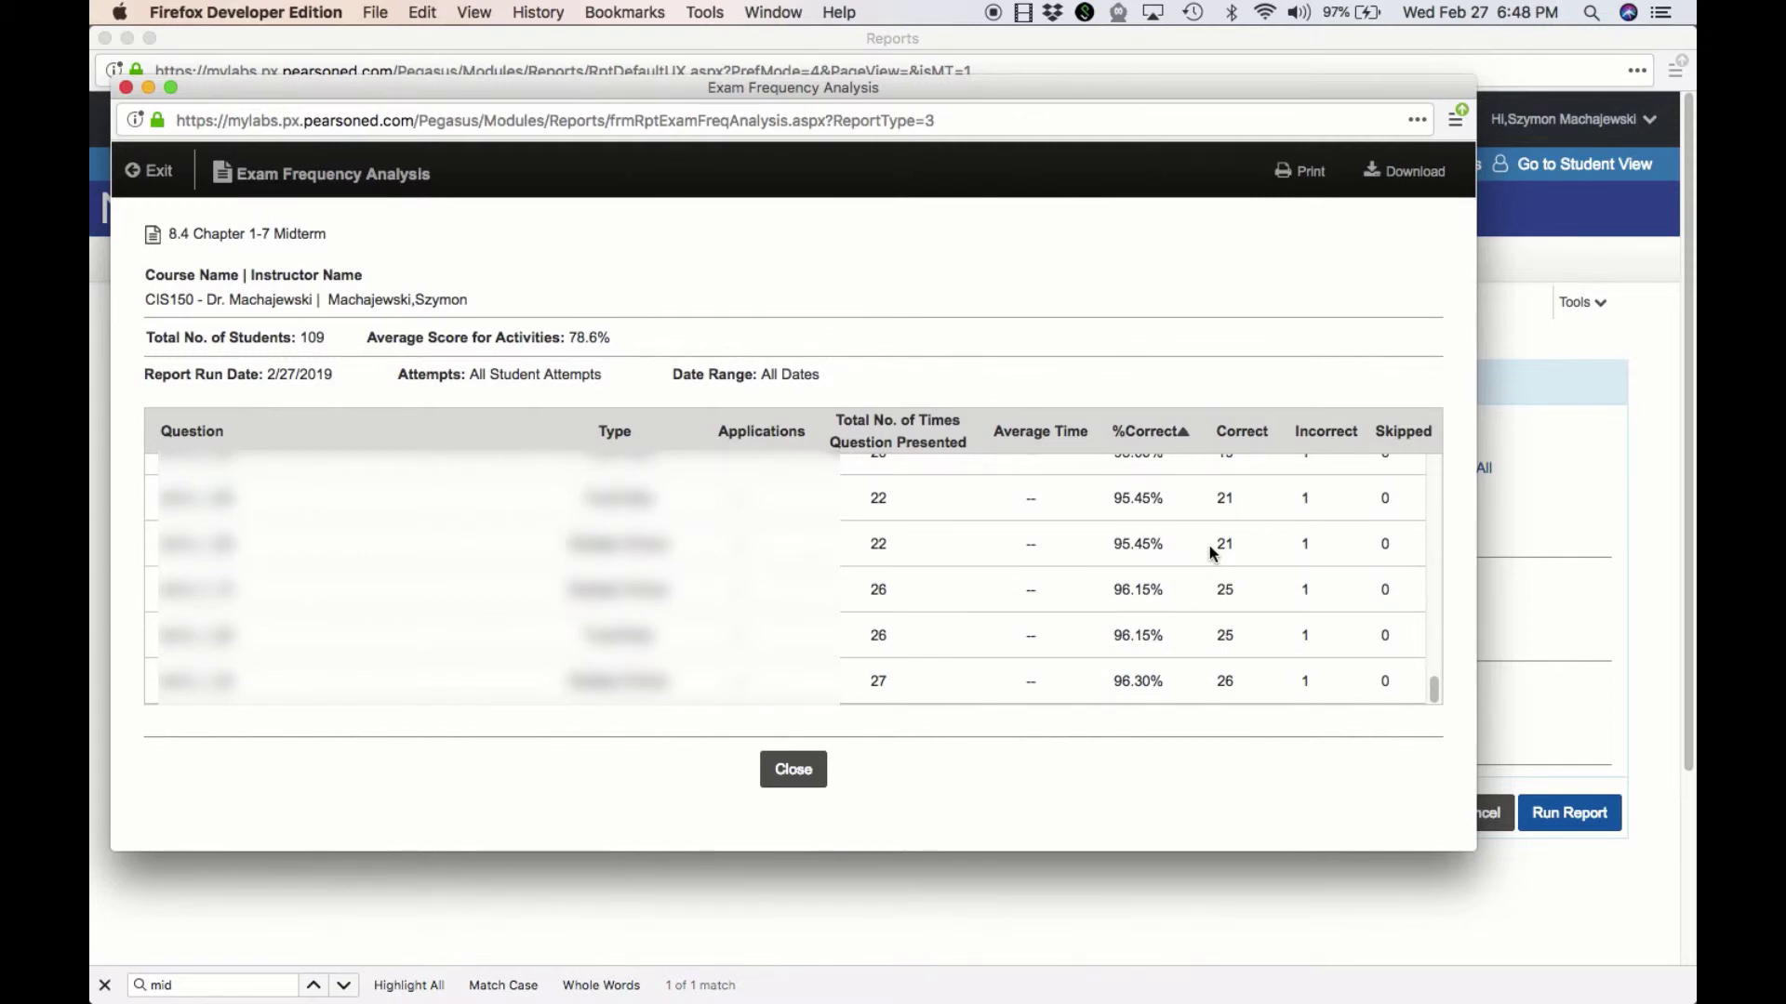
scroll(1211, 552, "up", 1)
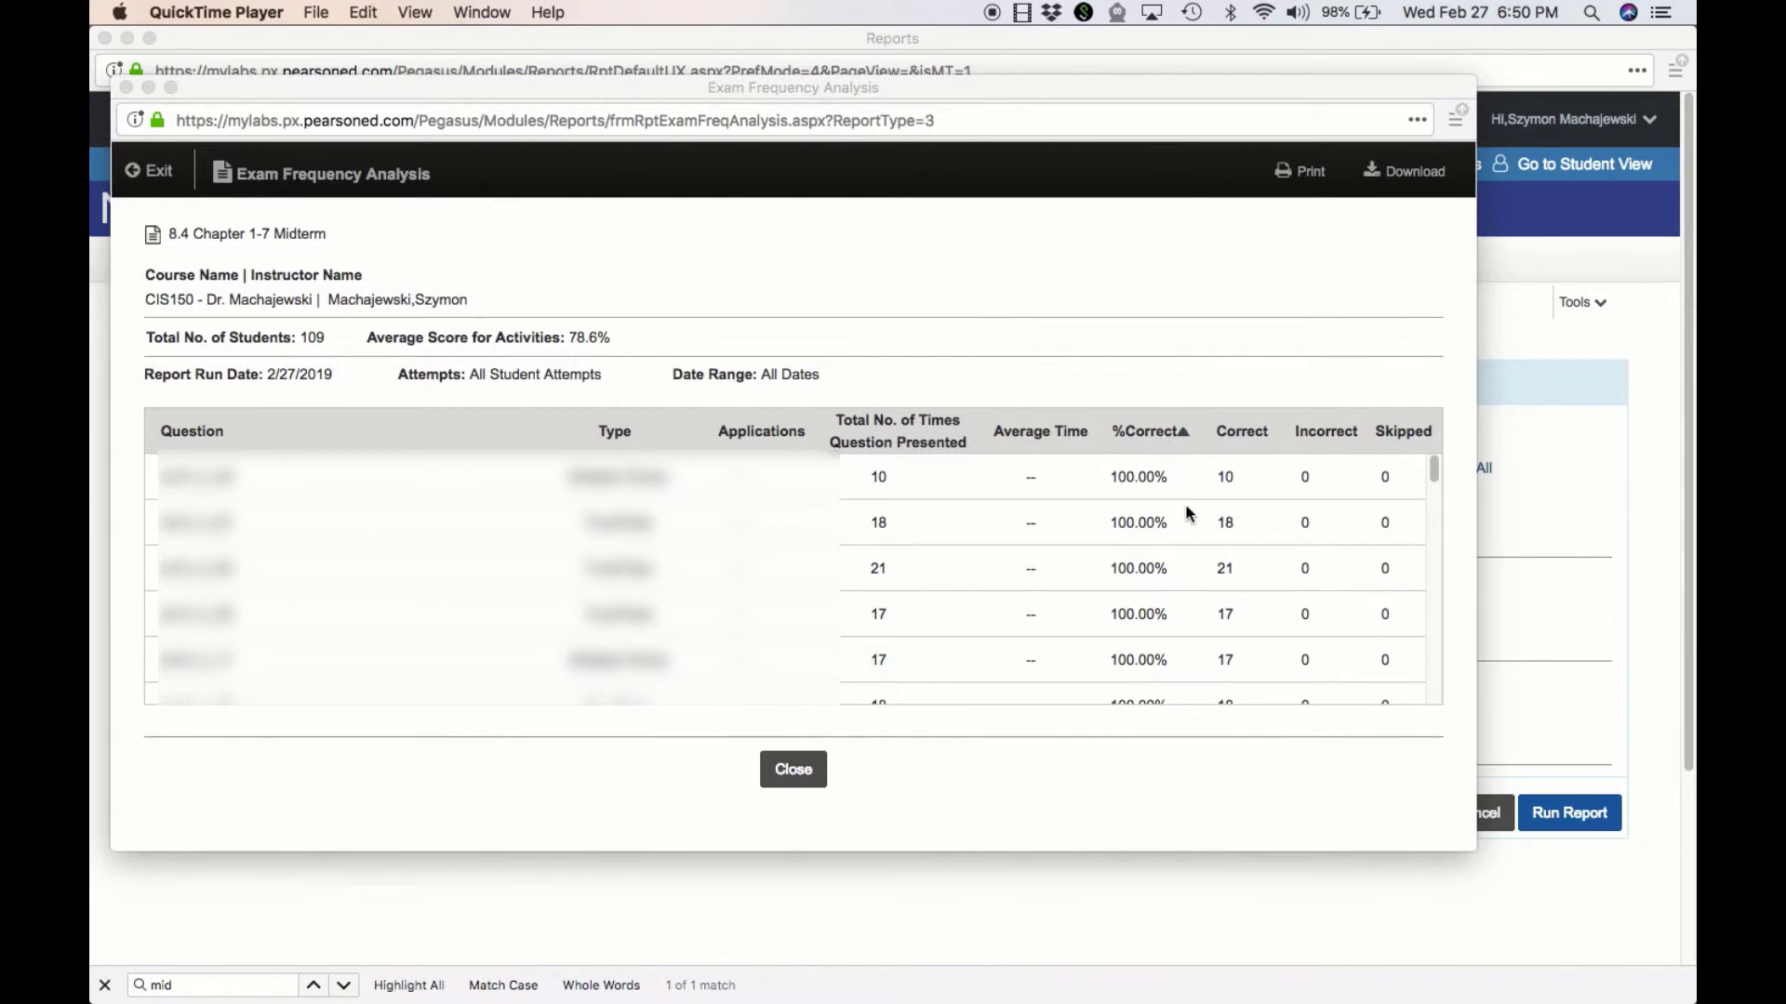
scroll(1185, 510, "down", 1)
scroll(1185, 512, "up", 1)
scroll(1143, 478, "down", 7)
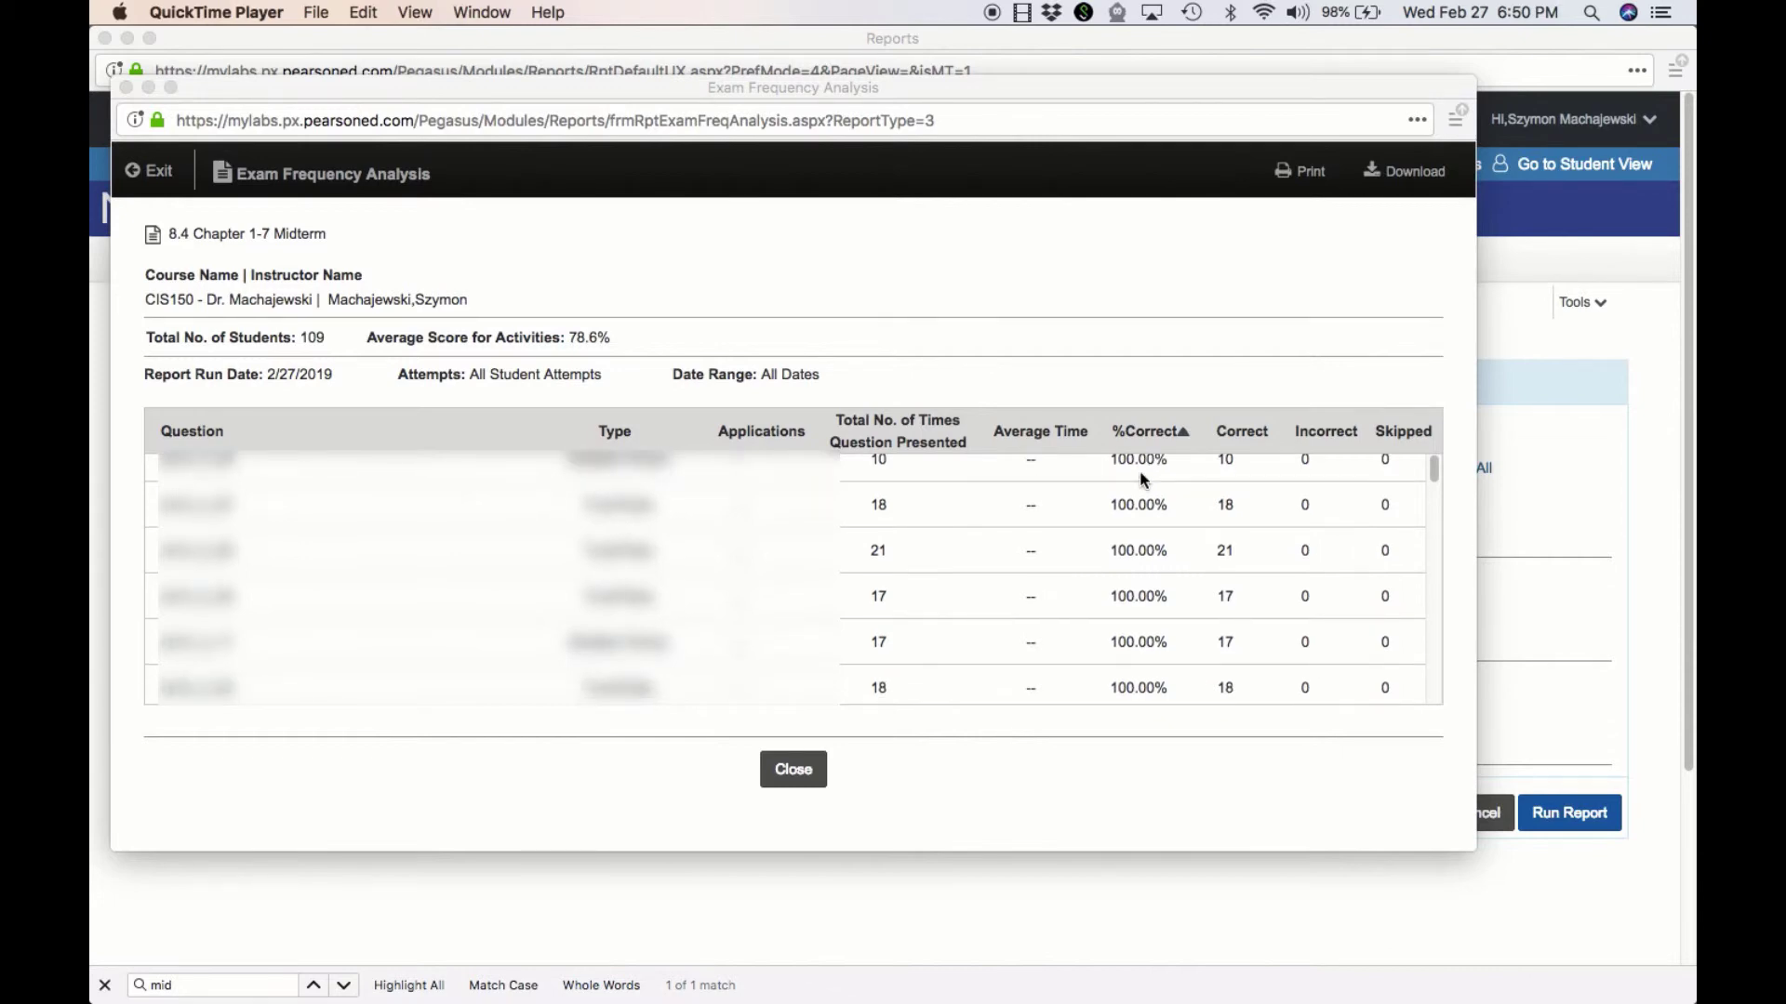
scroll(1143, 479, "down", 5)
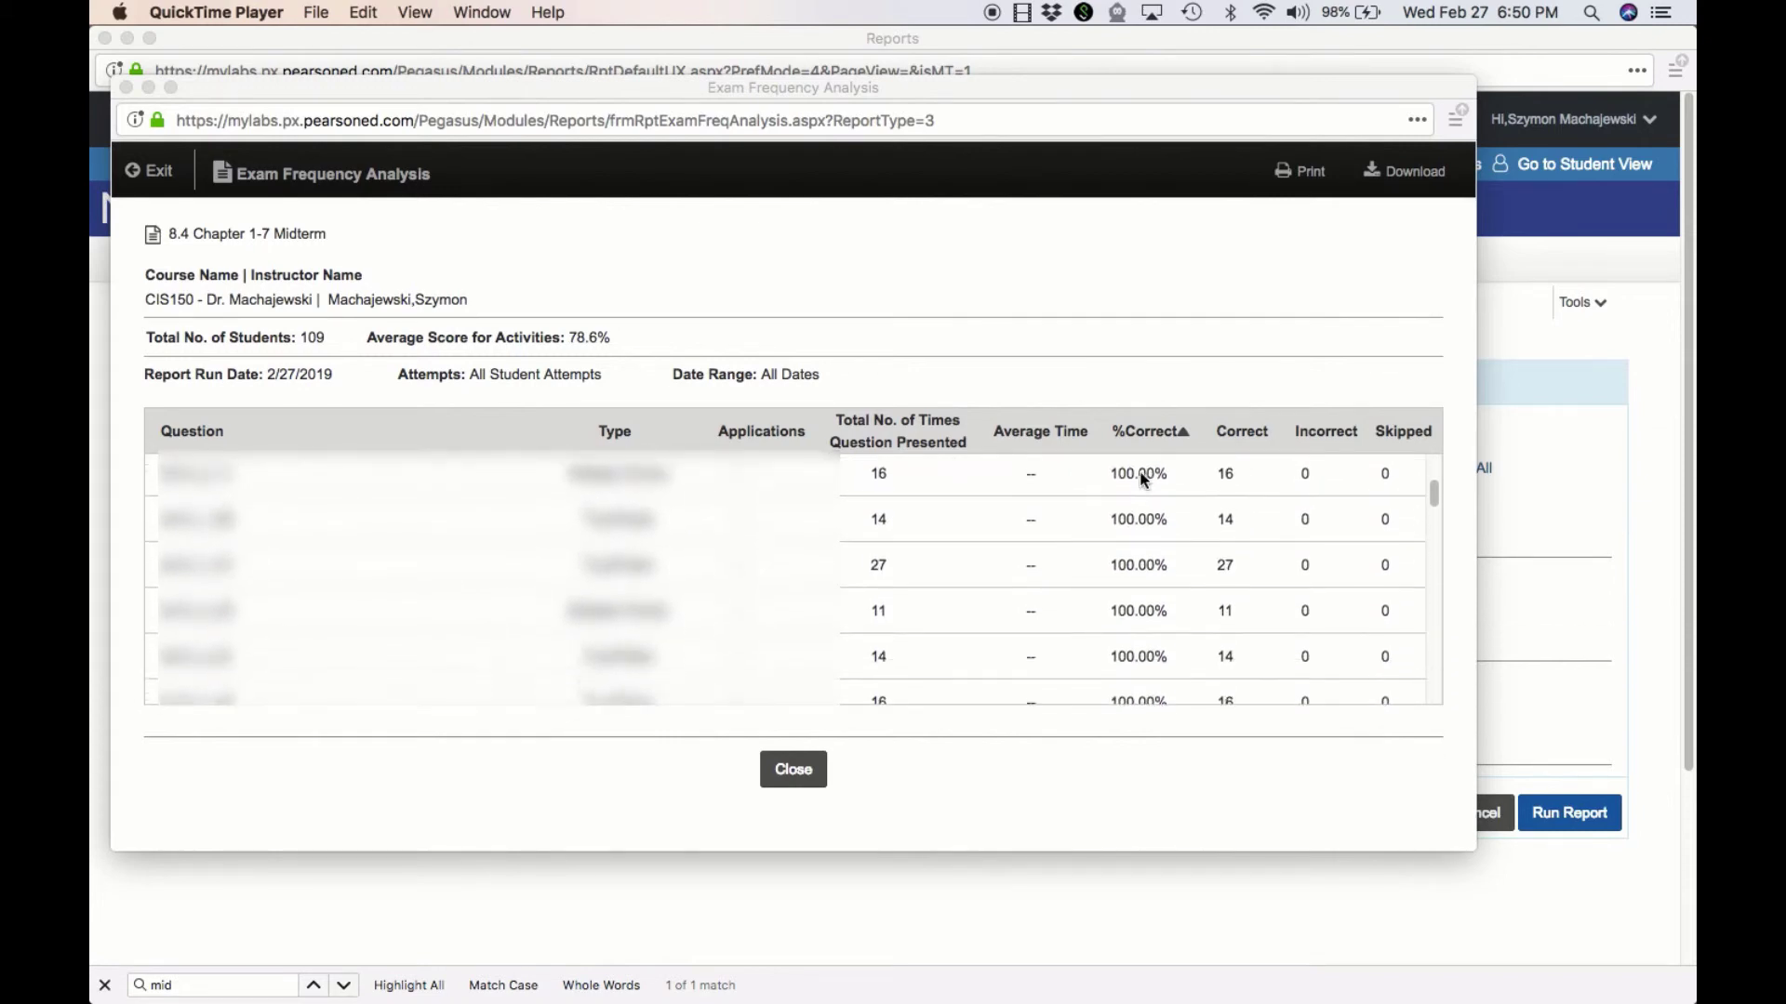
scroll(1143, 480, "down", 3)
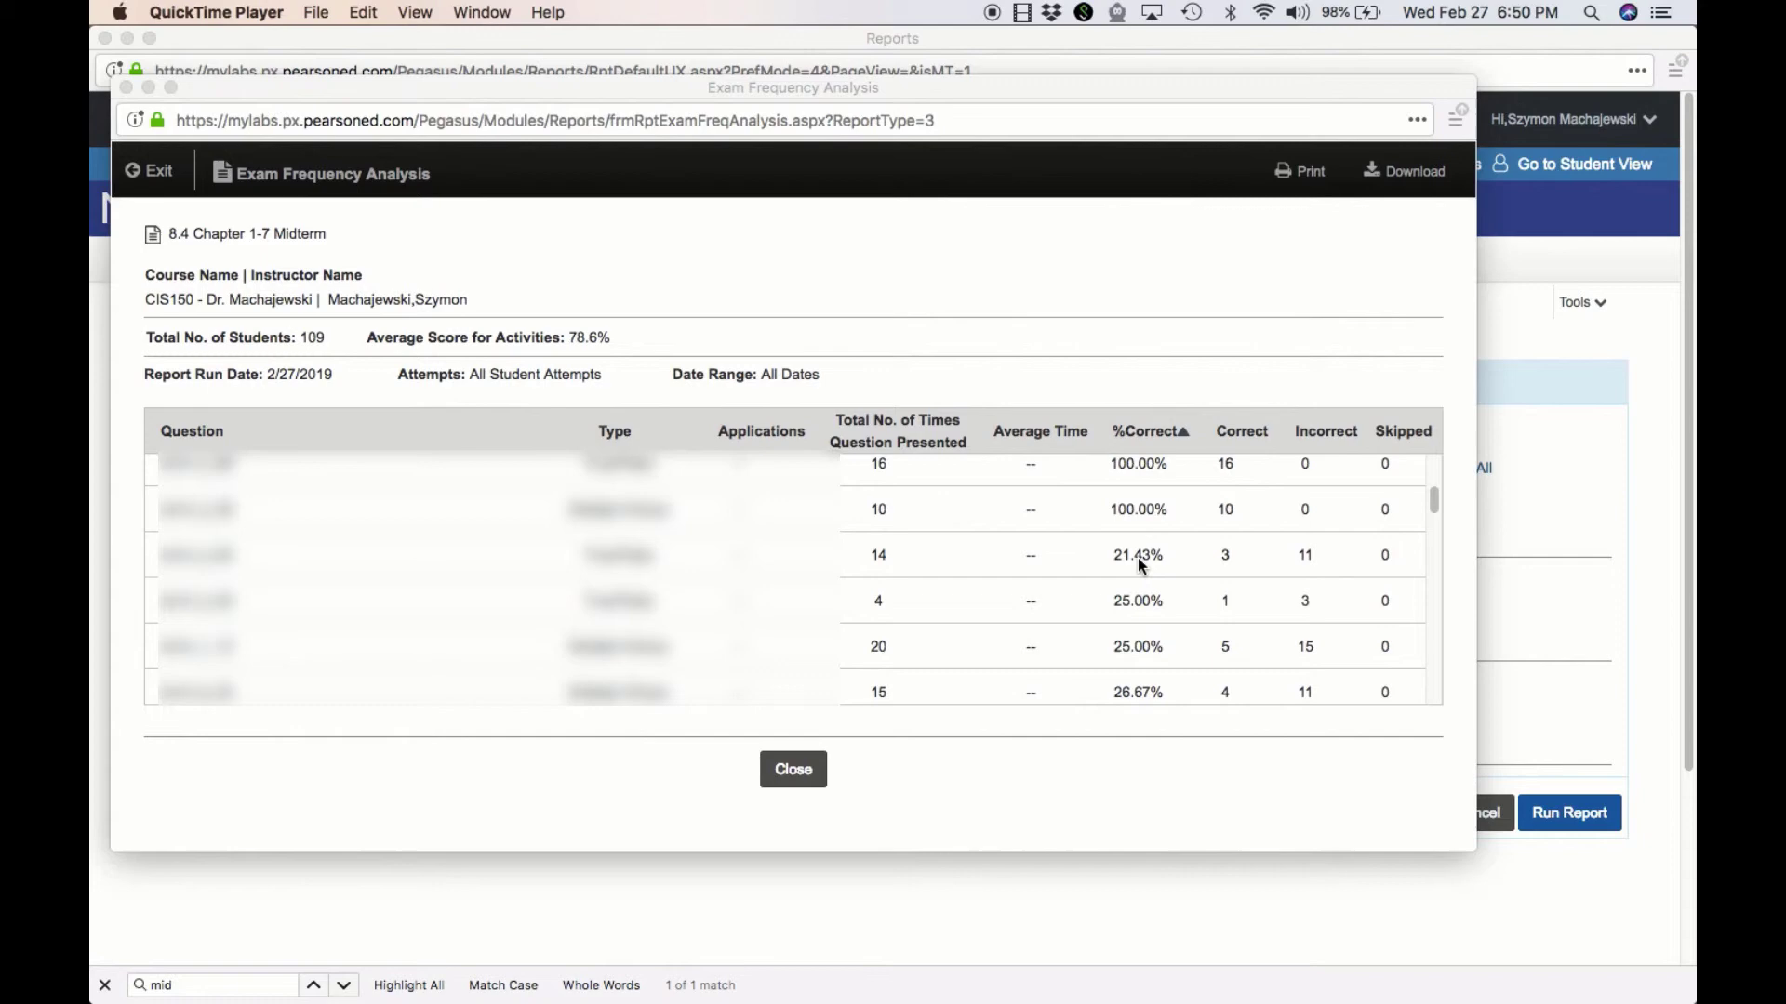
scroll(1136, 556, "down", 10)
scroll(1122, 630, "down", 5)
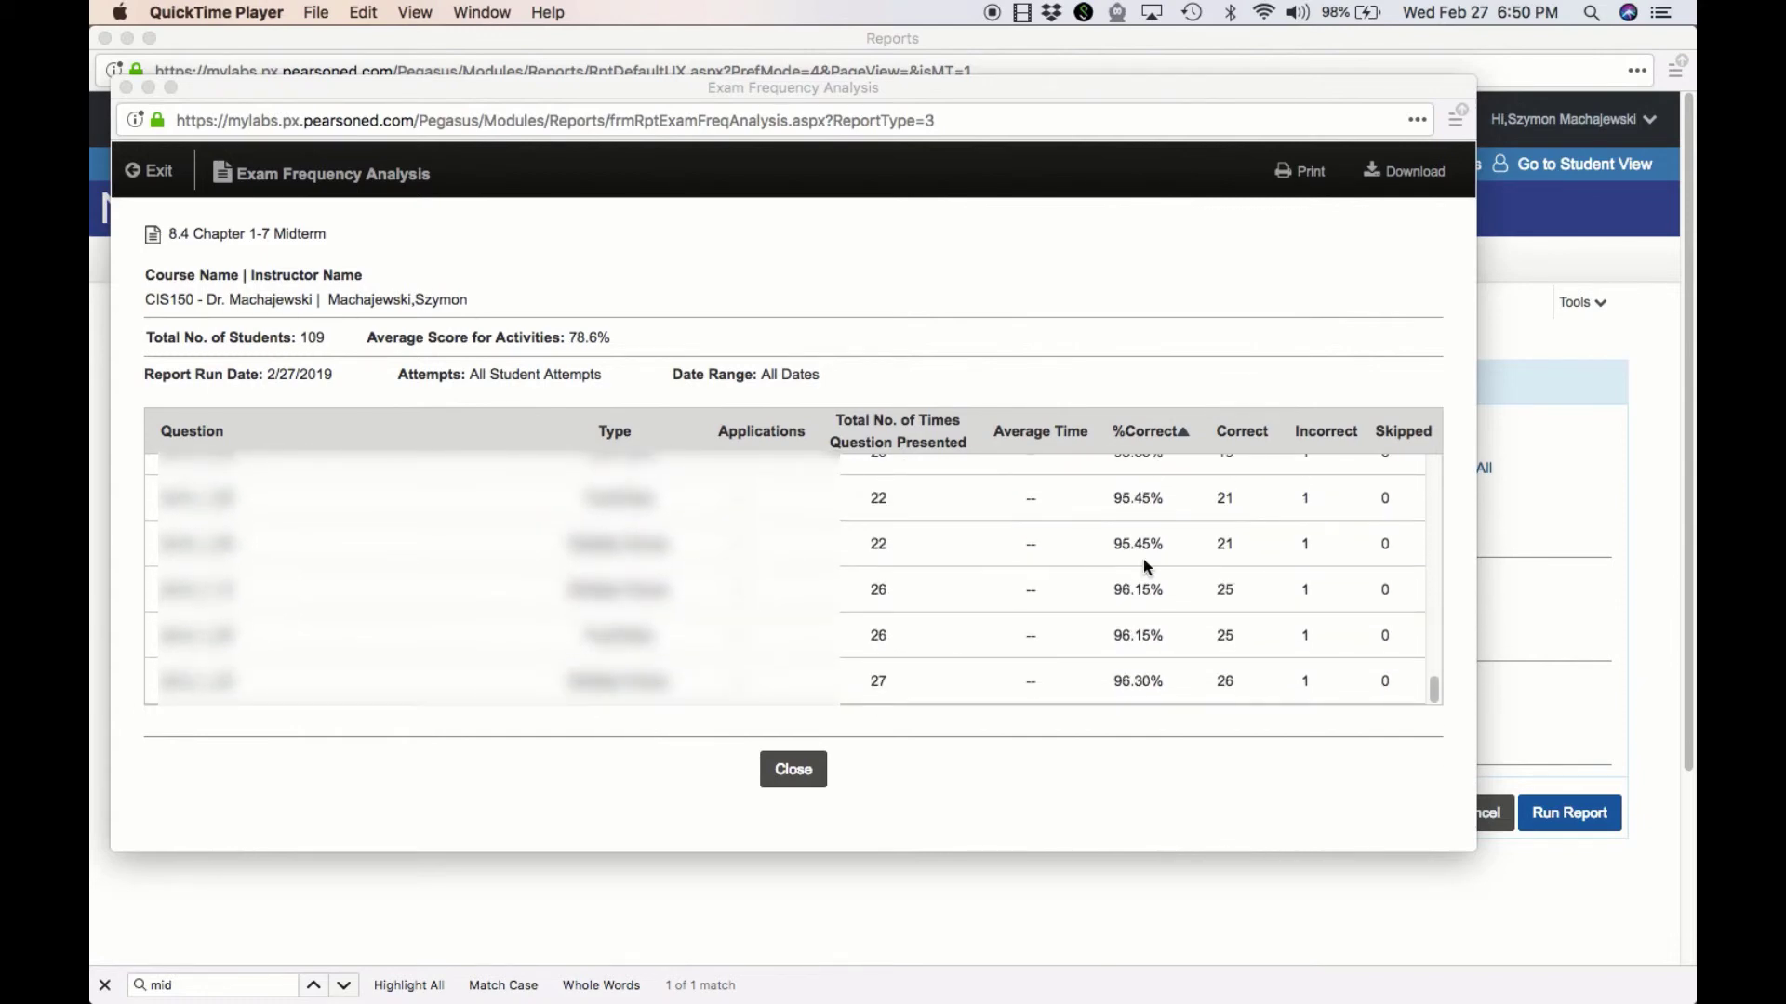
scroll(1144, 561, "up", 3)
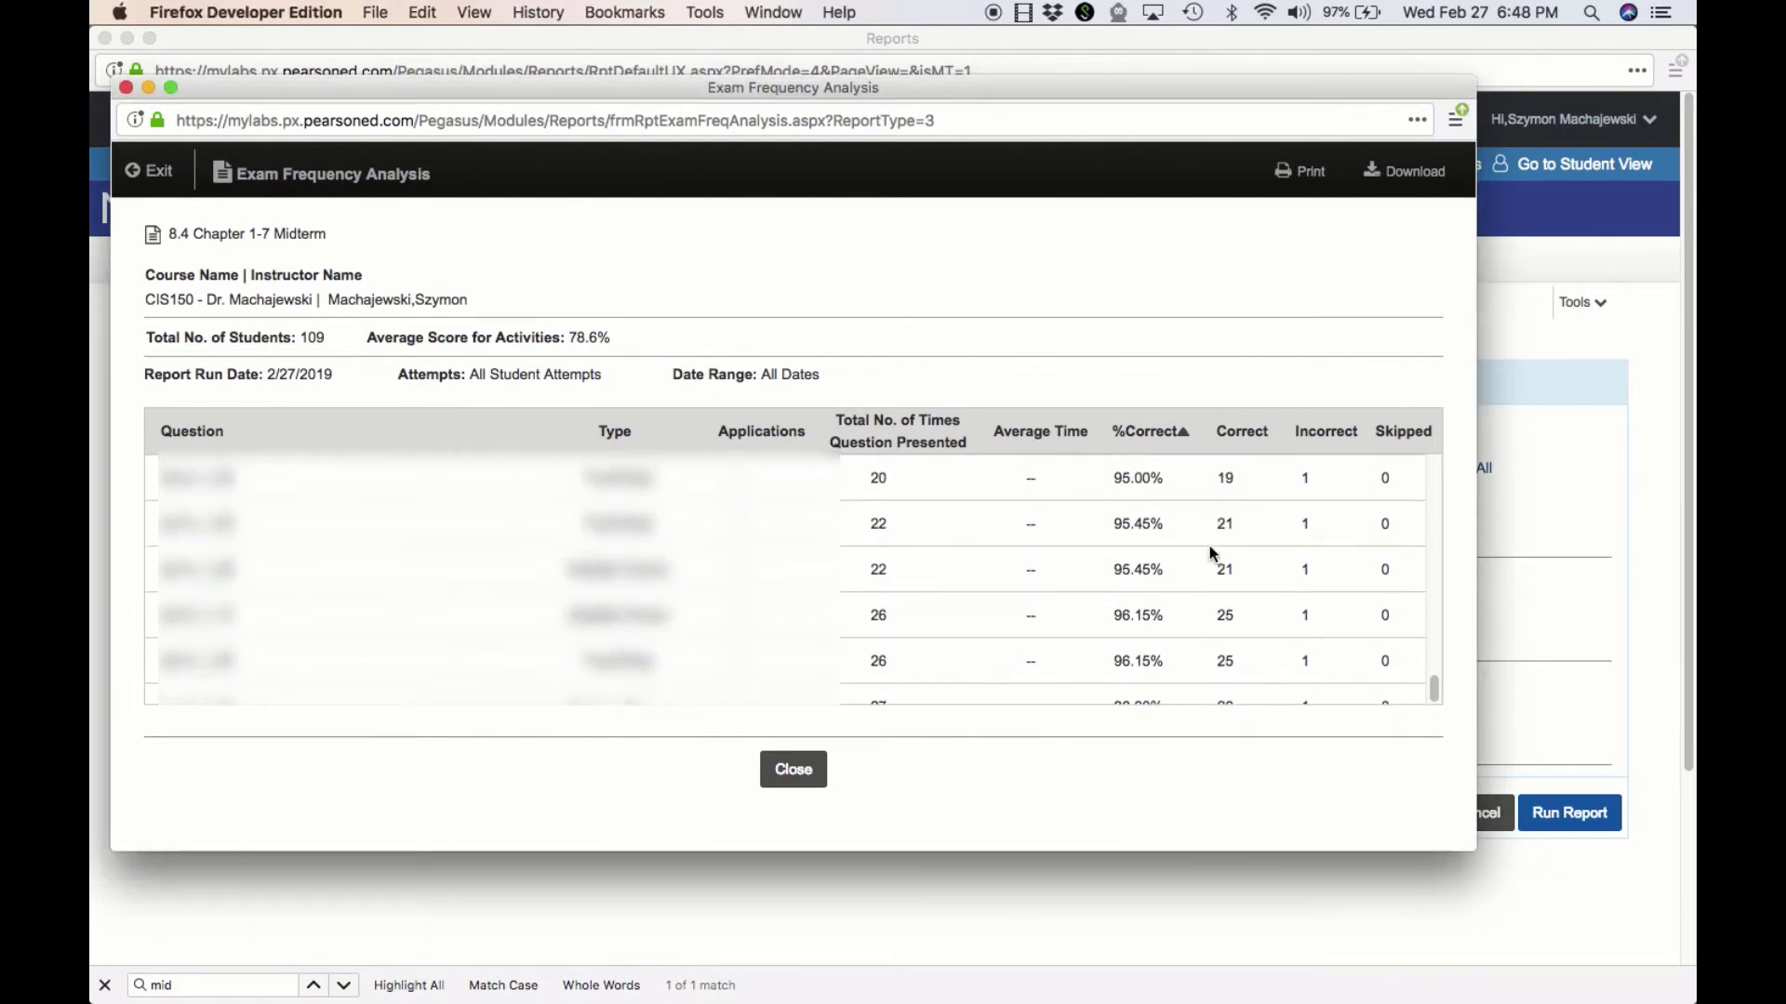
scroll(1212, 552, "down", 1)
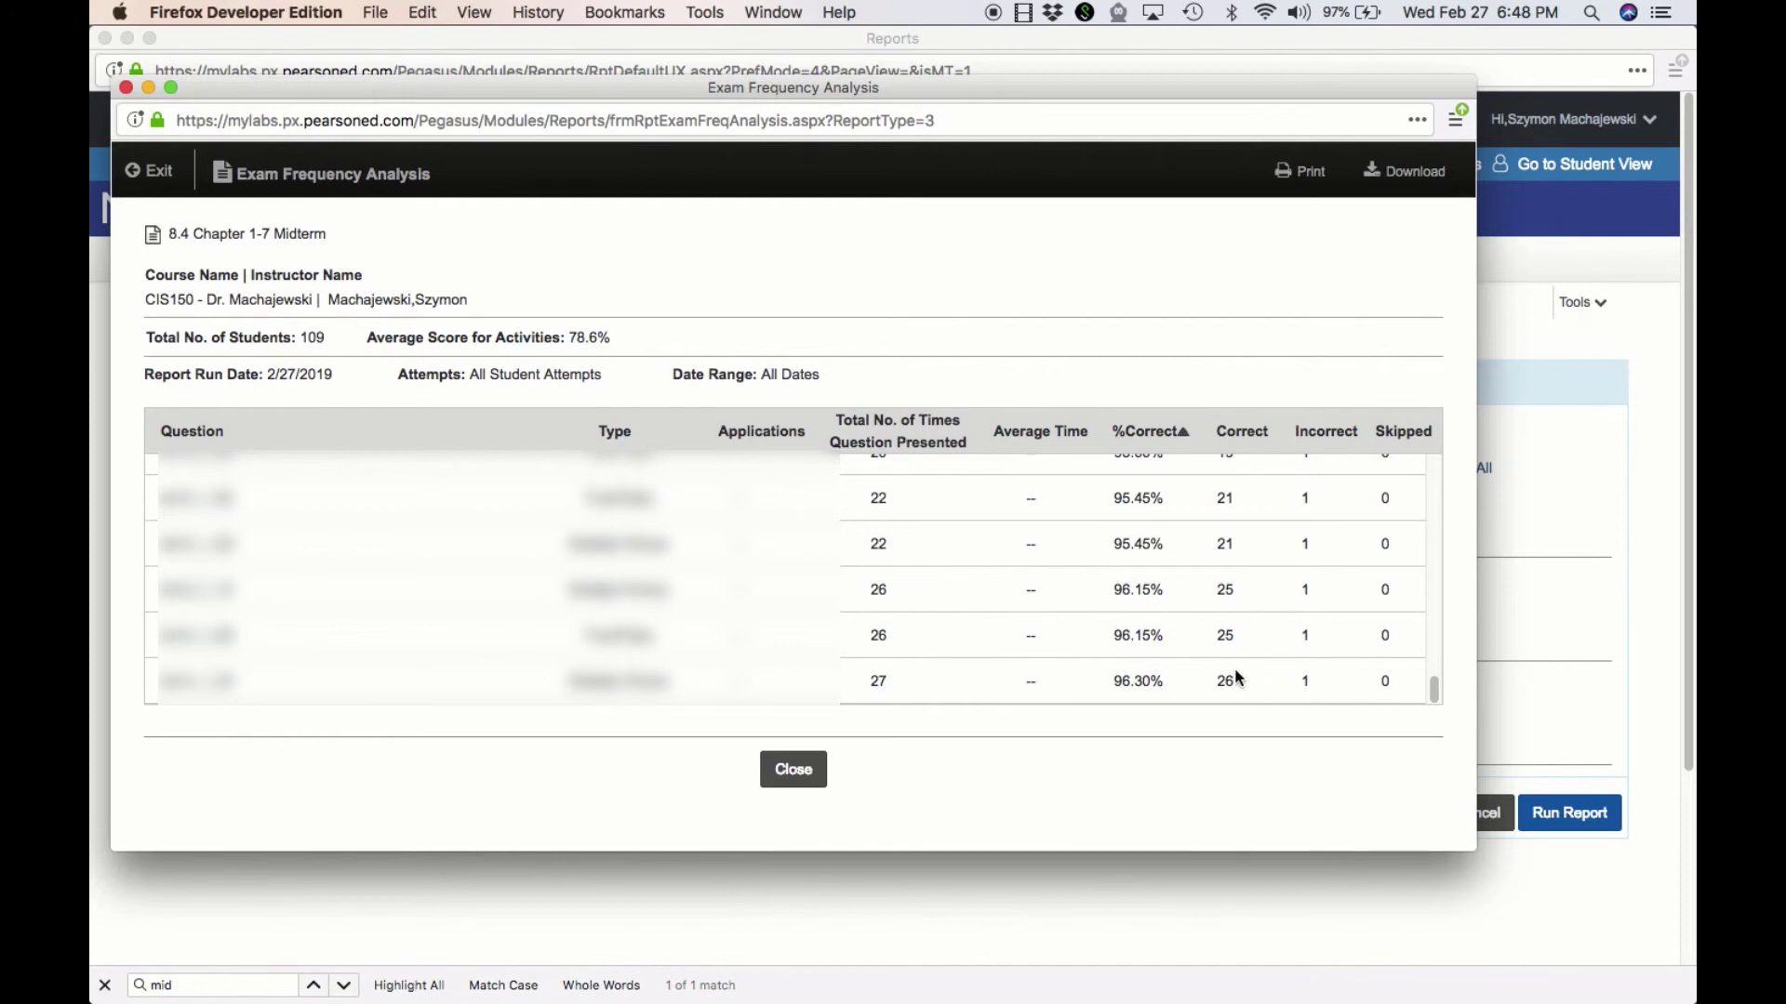
scroll(1228, 678, "up", 5)
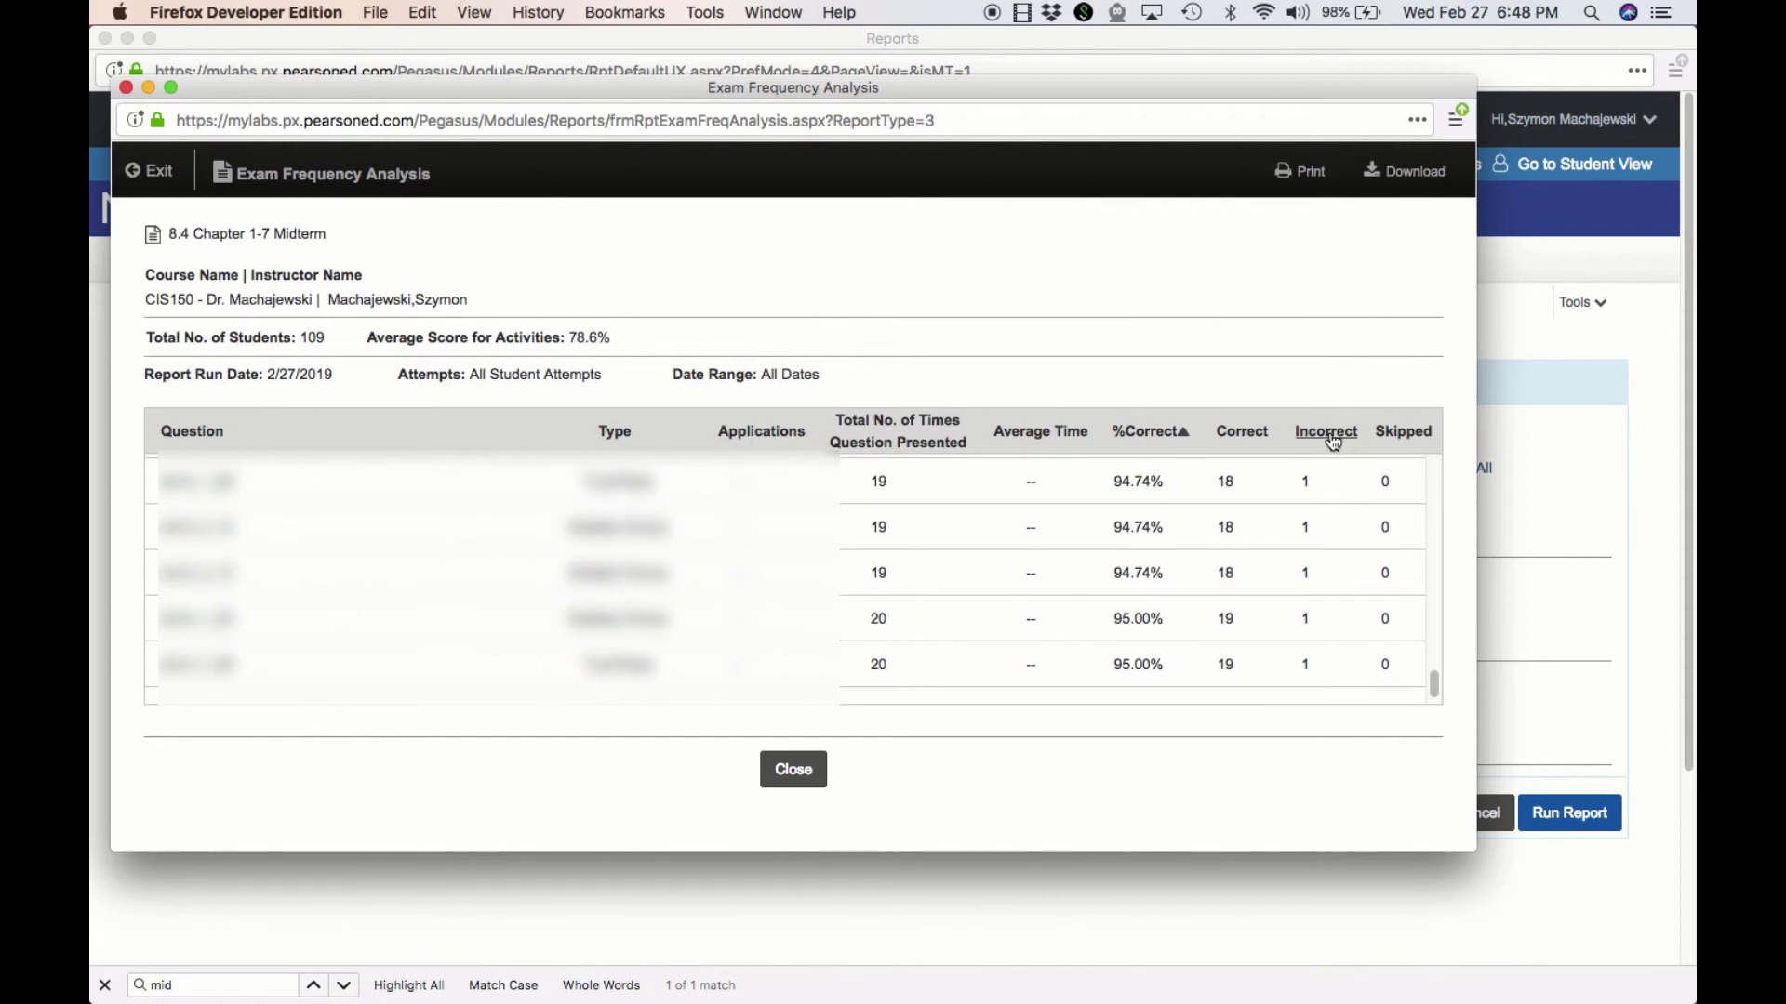
scroll(1319, 493, "up", 15)
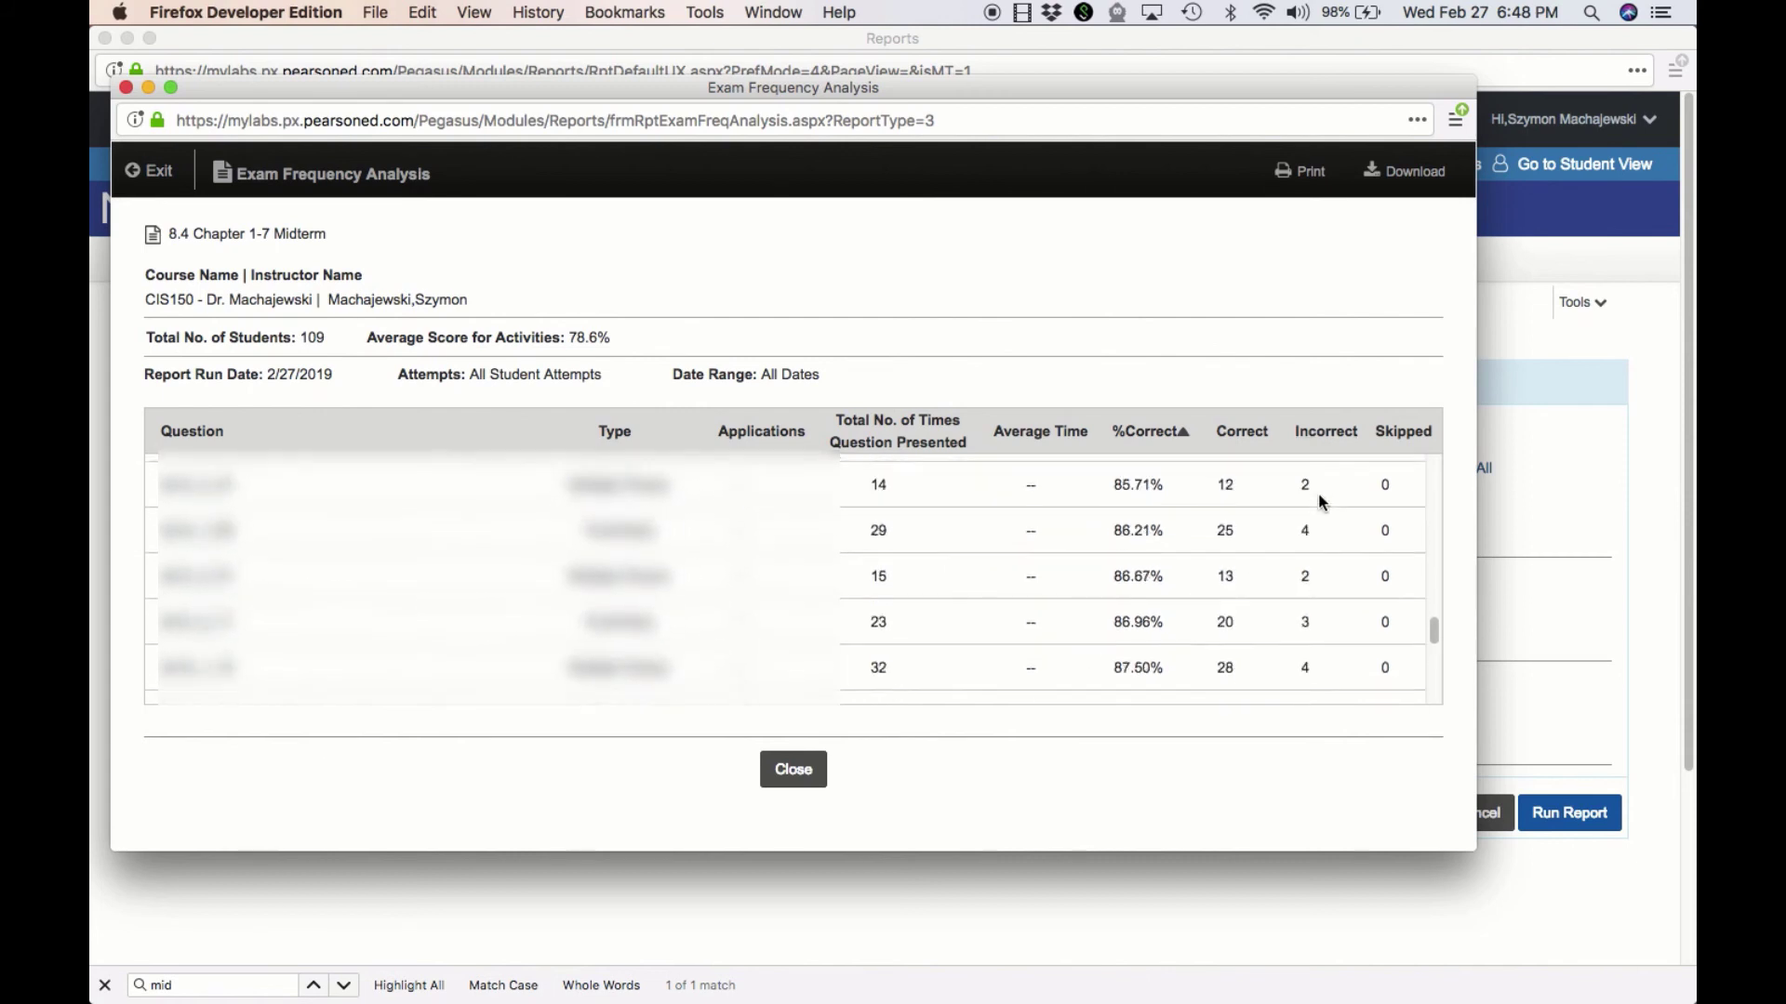